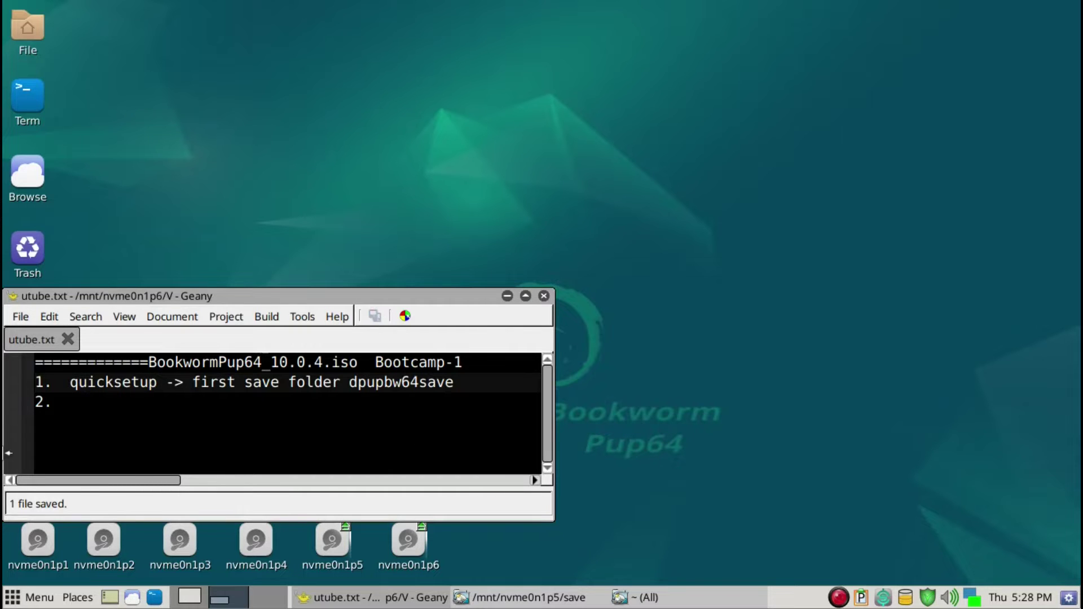
# Set the time zone to US/Pacific in Quick Setup on the first virtual desktop
pyautogui.click(196, 602)
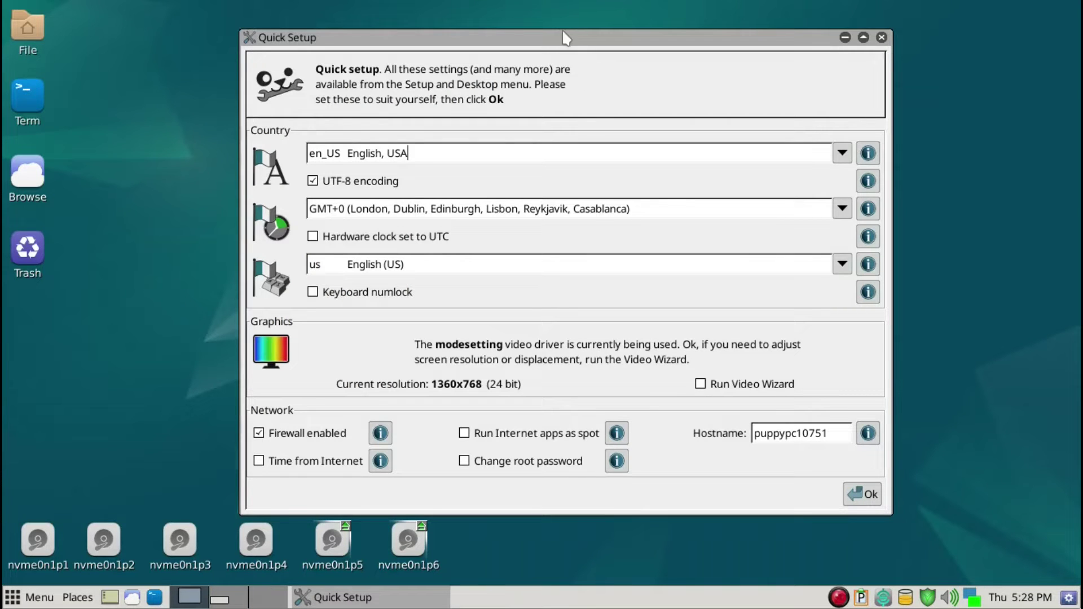
pyautogui.moveTo(566, 41); pyautogui.dragTo(564, 35)
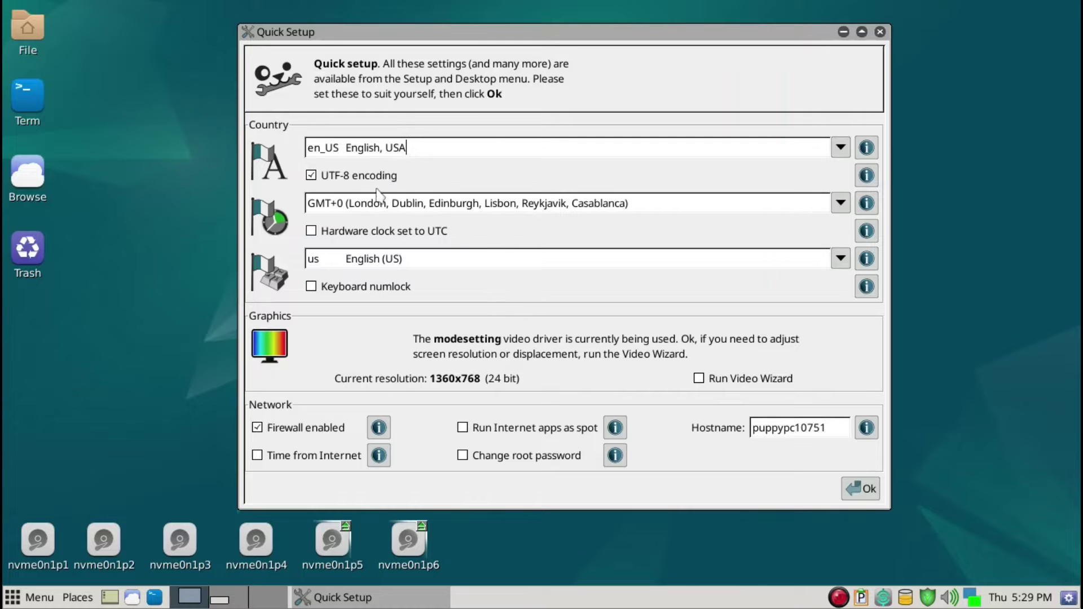
pyautogui.moveTo(866, 226)
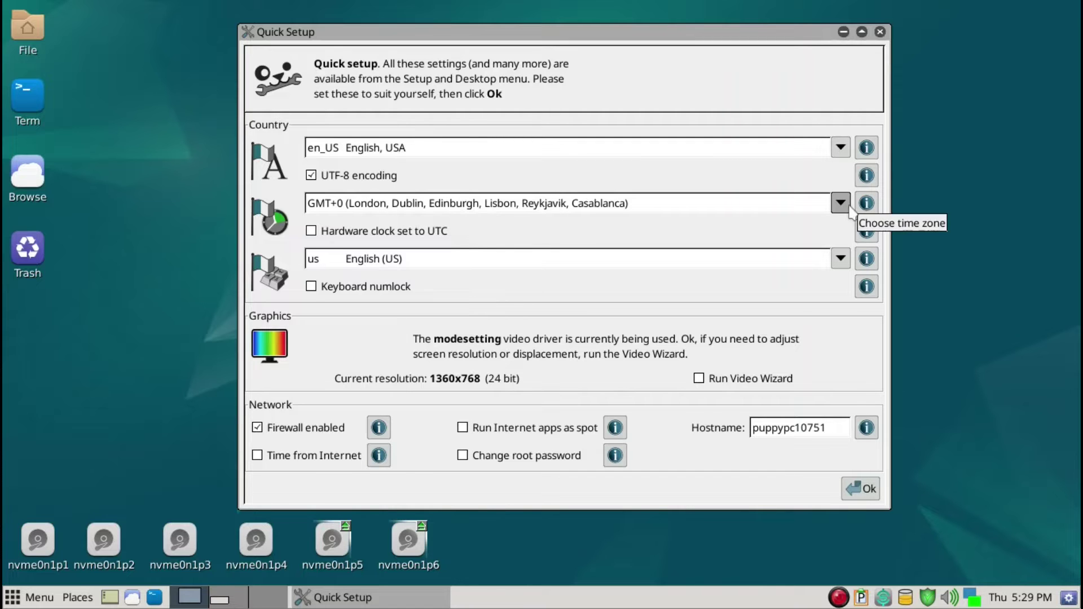
pyautogui.click(846, 206)
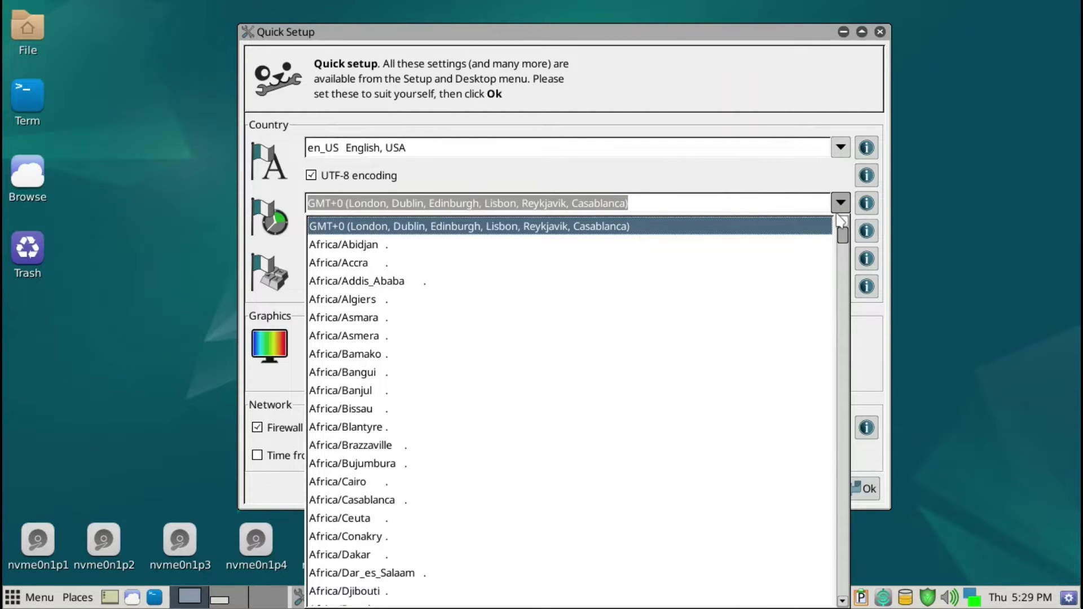
pyautogui.press('pagedown')
pyautogui.press('pagedown')
pyautogui.press('pagedown')
pyautogui.press('pagedown')
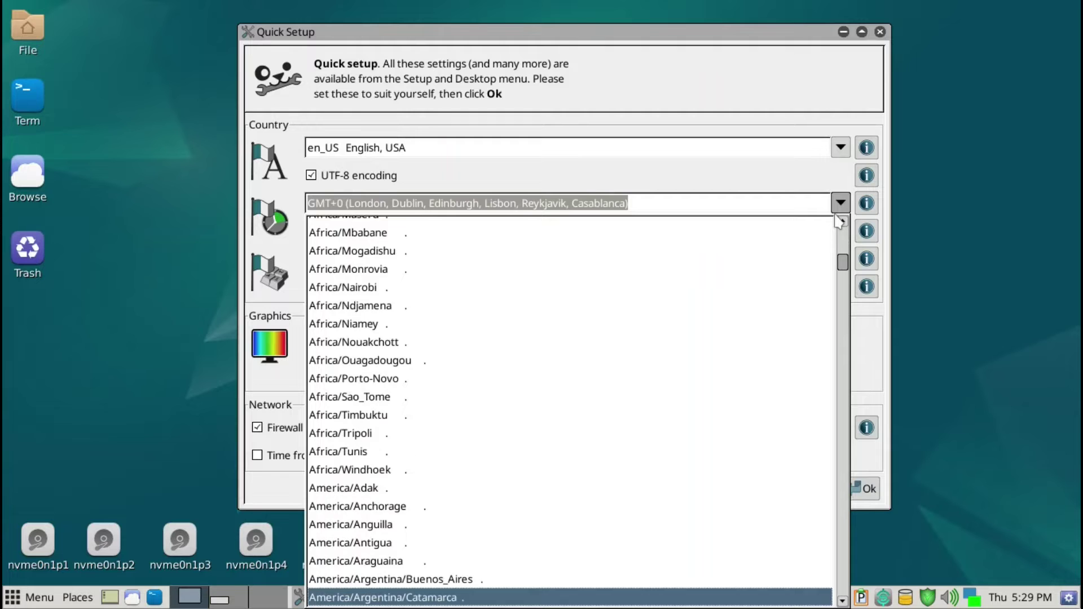
pyautogui.press('pagedown')
pyautogui.press('pagedown')
pyautogui.press('pagedown')
pyautogui.press('pagedown')
pyautogui.press('pagedown')
pyautogui.press('pagedown')
pyautogui.press('pagedown')
pyautogui.press('pagedown')
pyautogui.press('pagedown')
pyautogui.press('pagedown')
pyautogui.press('pagedown')
pyautogui.press('pagedown')
pyautogui.press('pagedown')
pyautogui.press('pagedown')
pyautogui.press('pagedown')
pyautogui.press('pagedown')
pyautogui.press('pagedown')
pyautogui.press('pagedown')
pyautogui.press('pagedown')
pyautogui.press('pagedown')
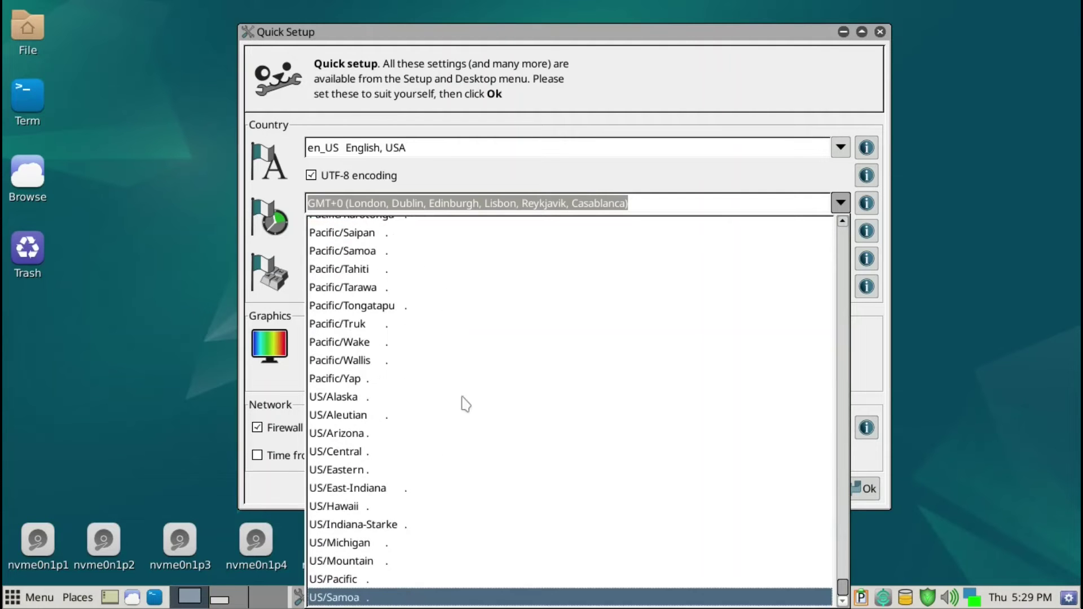
pyautogui.click(382, 575)
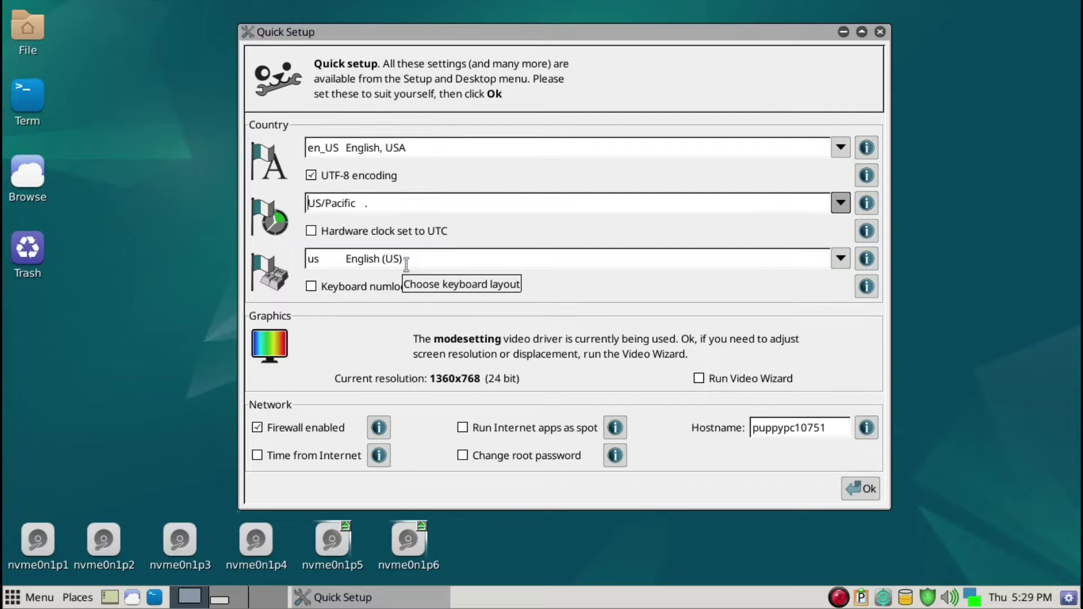
# Enable time from Internet, set the hostname to m900, and apply Quick Setup, dismissing the follow-up hostname and time synchroniser windows
pyautogui.click(294, 461)
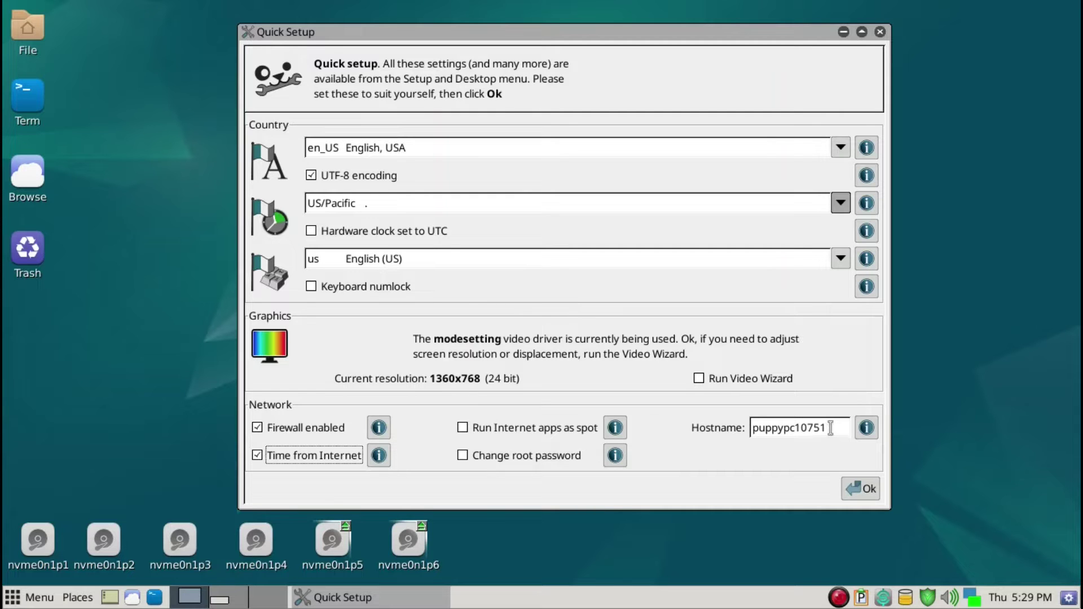
pyautogui.doubleClick(758, 418)
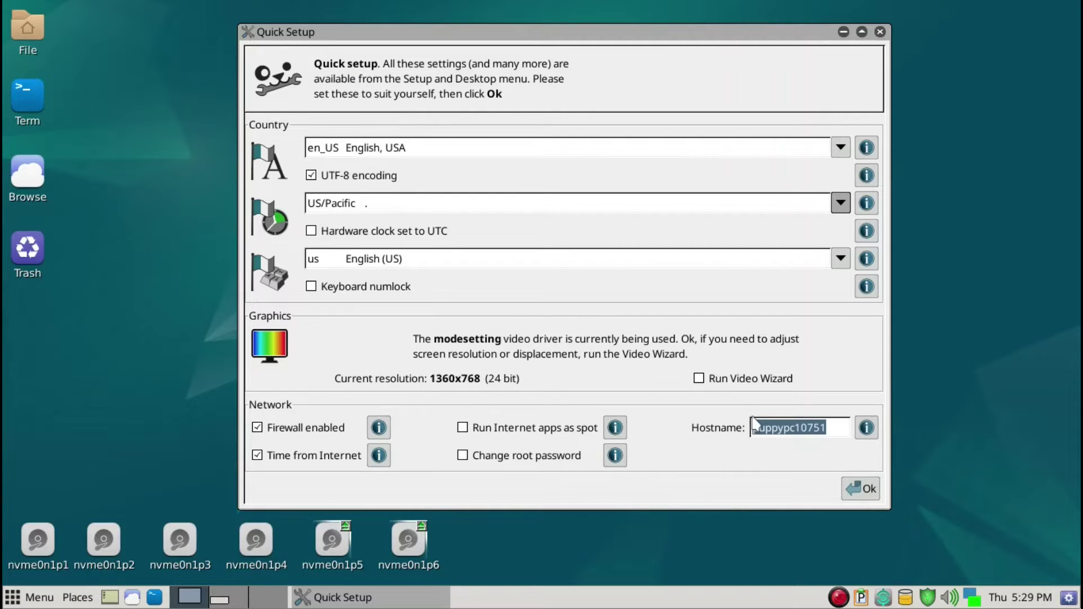
pyautogui.press('BackSpace')
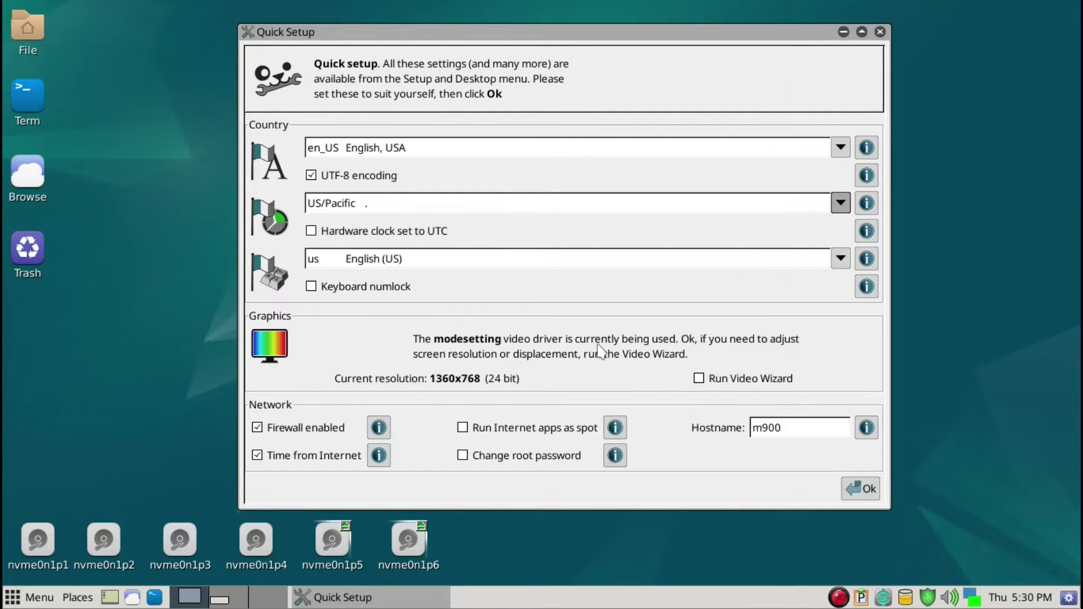
pyautogui.click(855, 493)
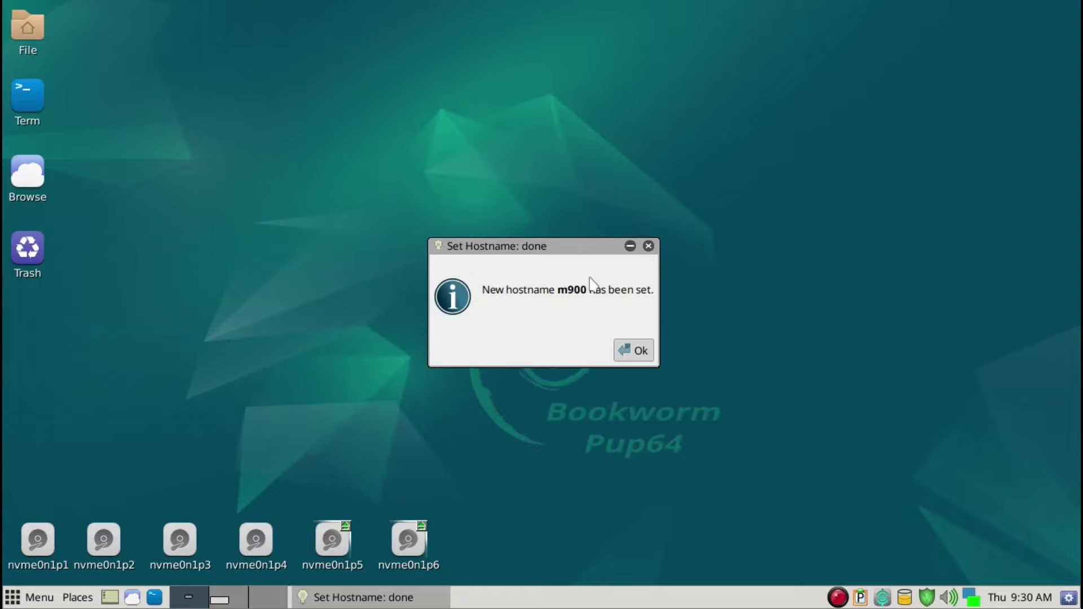
pyautogui.click(633, 351)
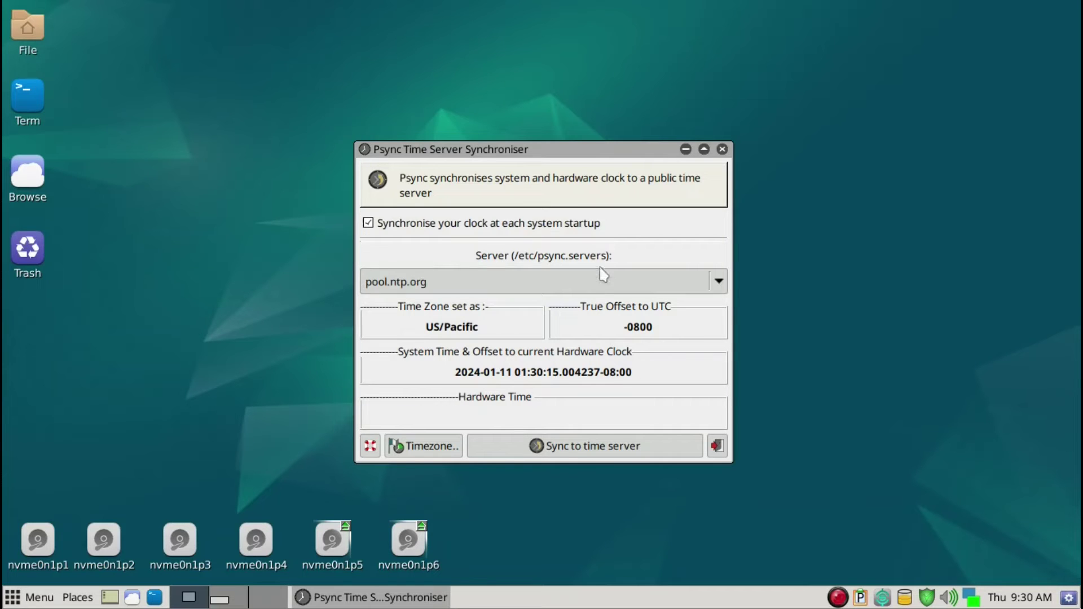
pyautogui.click(716, 447)
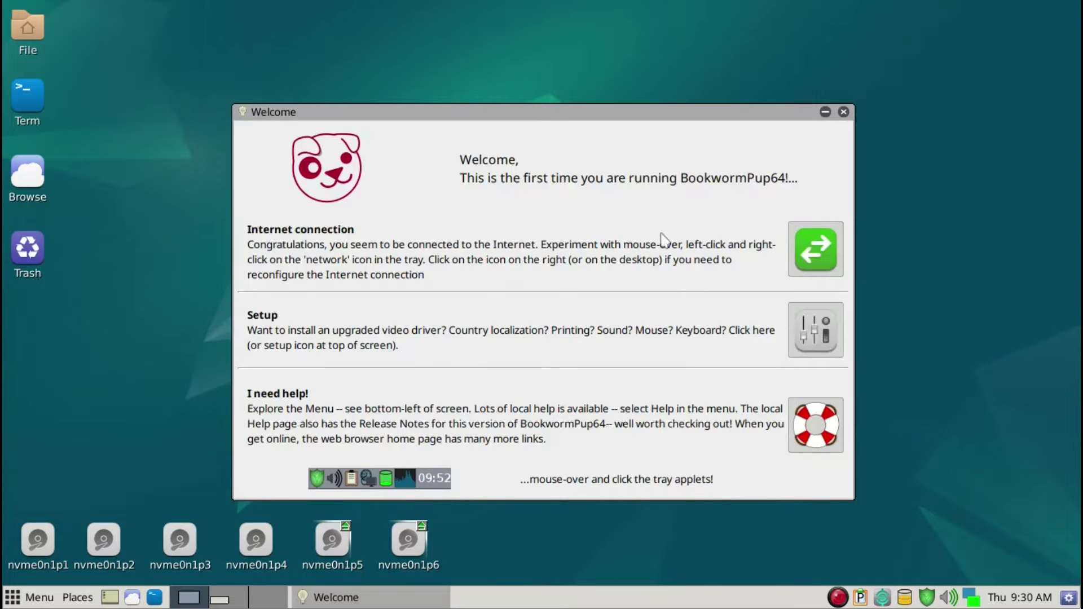
# Disable WiFi in the network settings reached from the Welcome window and check the Bluetooth status
pyautogui.moveTo(642, 115); pyautogui.dragTo(628, 78)
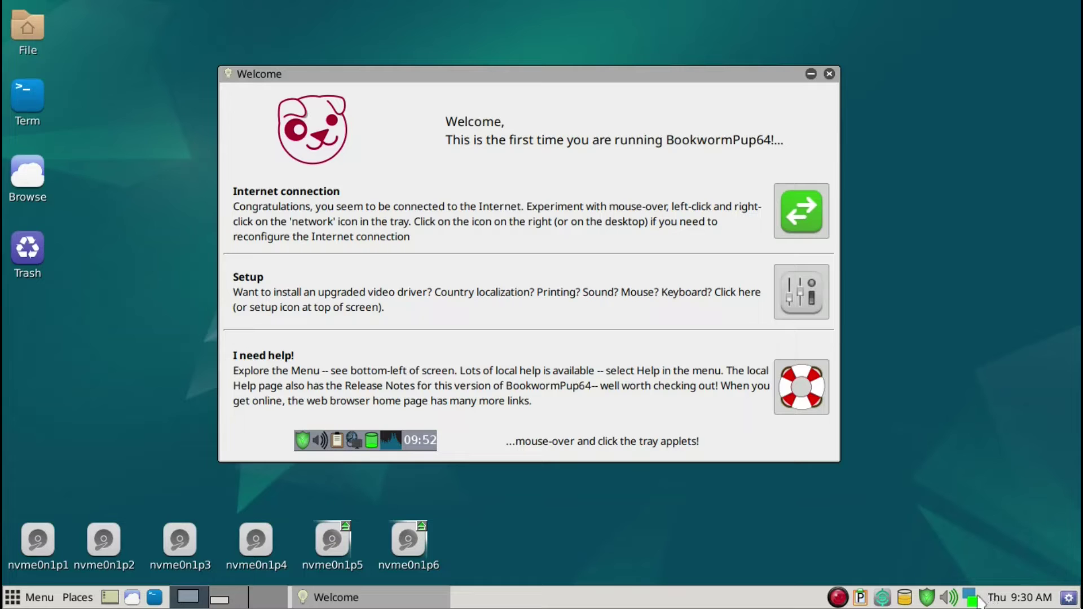
pyautogui.moveTo(977, 602)
pyautogui.click(816, 204)
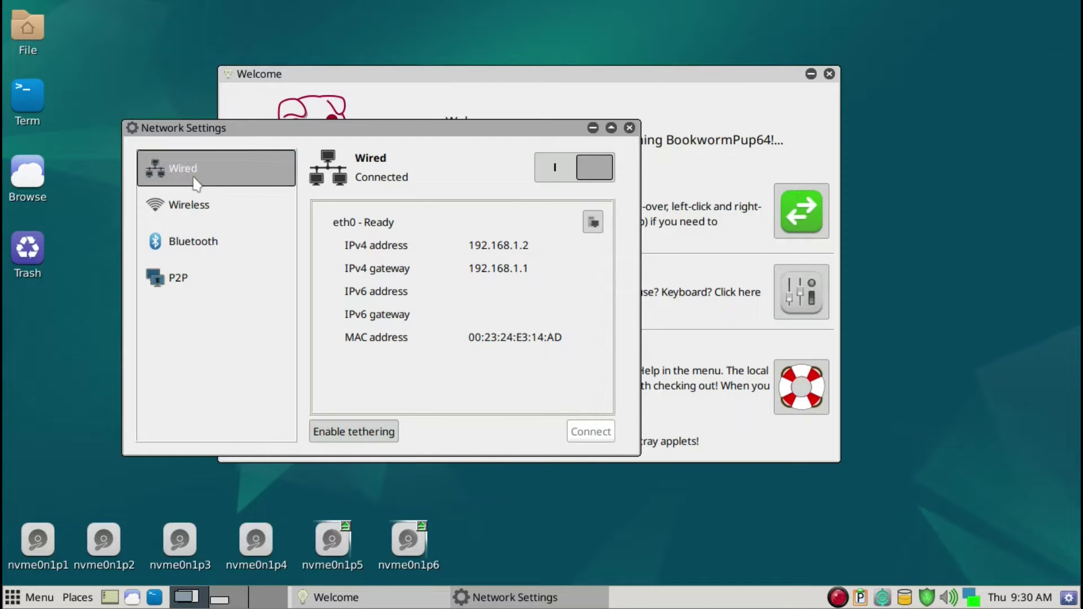
pyautogui.click(184, 207)
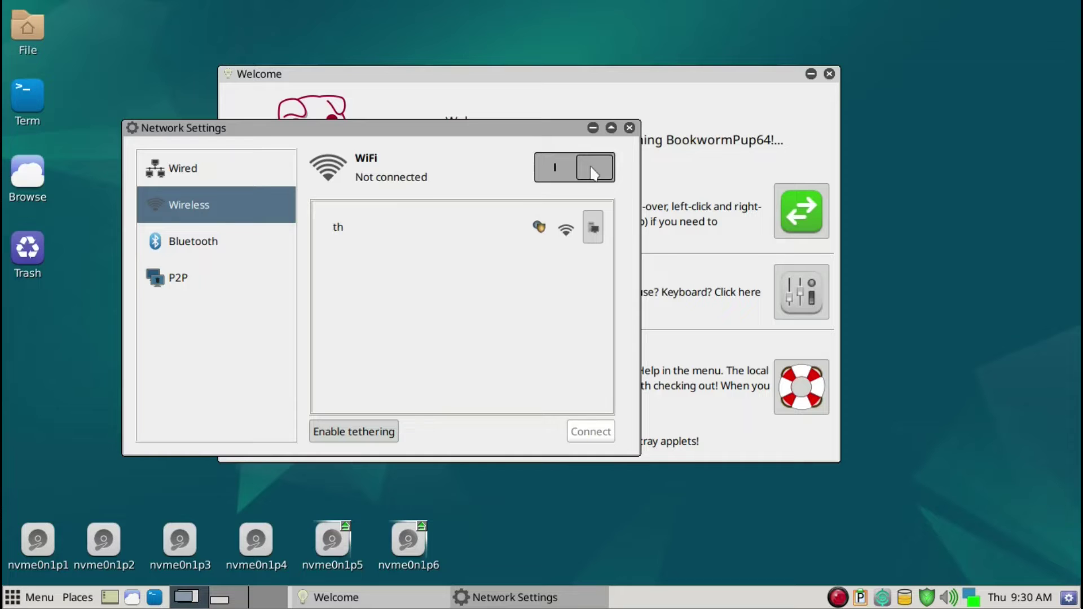
pyautogui.click(555, 169)
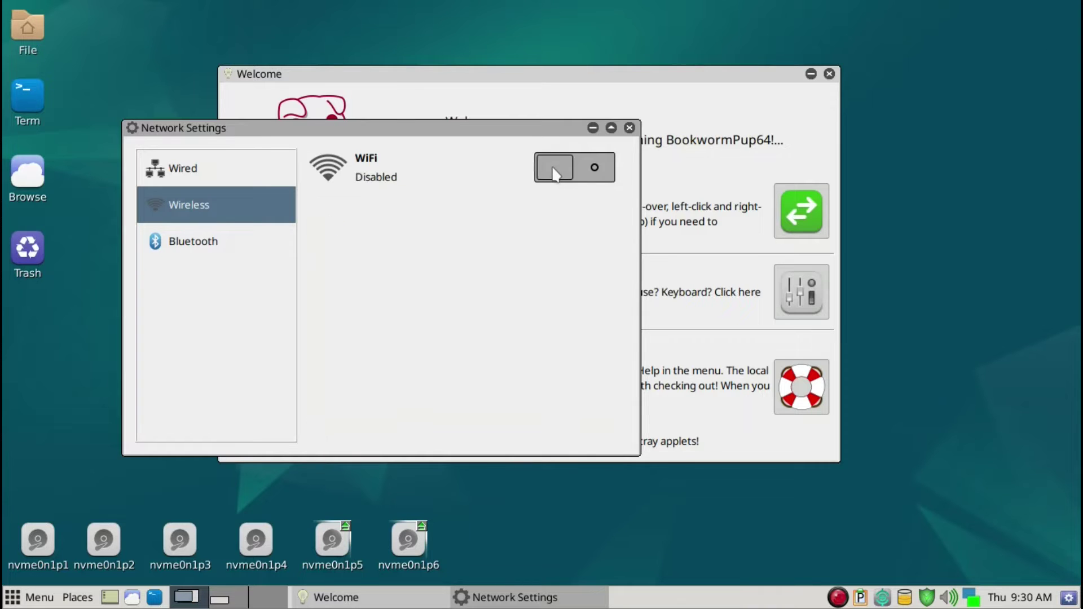
pyautogui.click(226, 240)
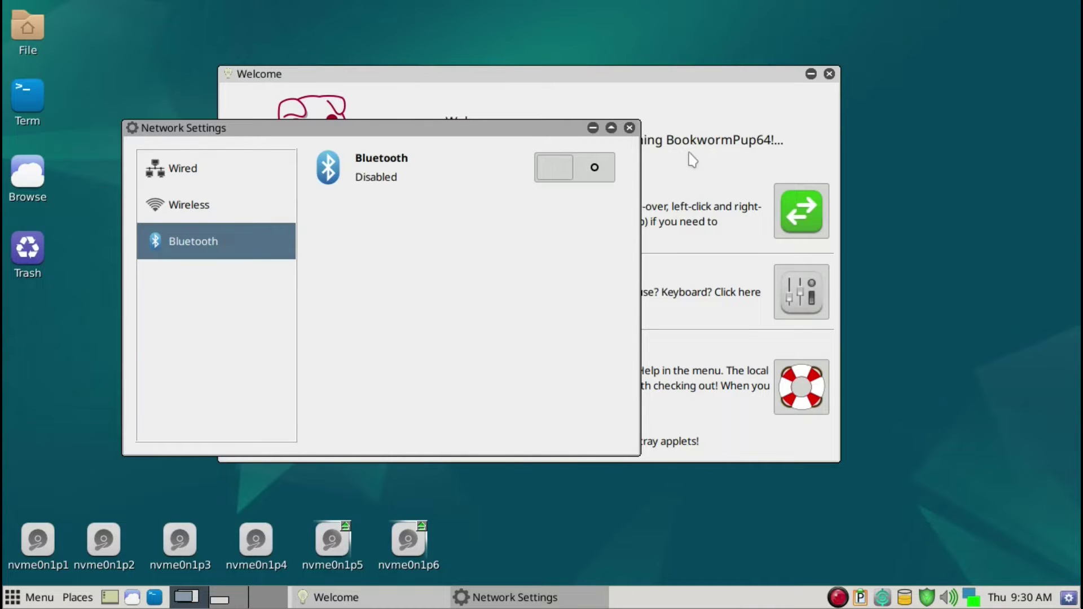
pyautogui.click(630, 127)
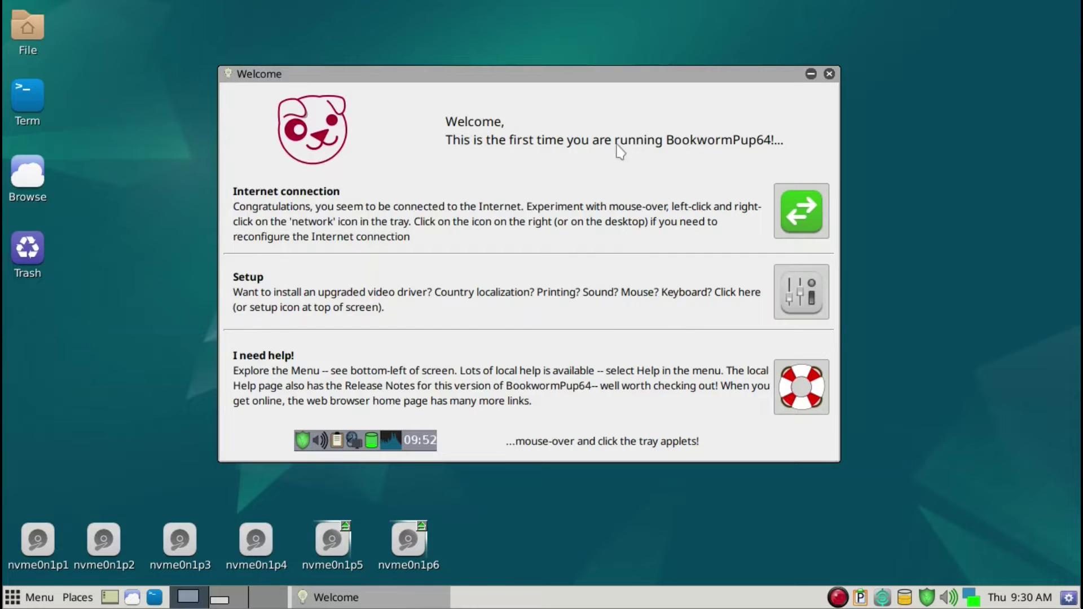
# Look at the Hardware settings and the Sound Setup wizards in PupControl, then close it
pyautogui.click(796, 294)
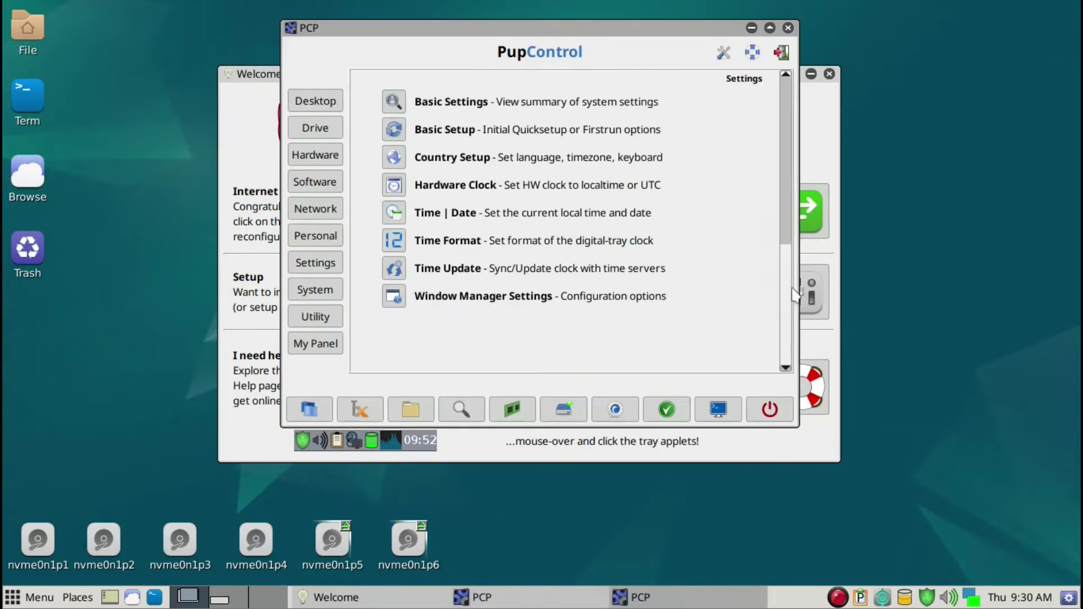
pyautogui.click(311, 163)
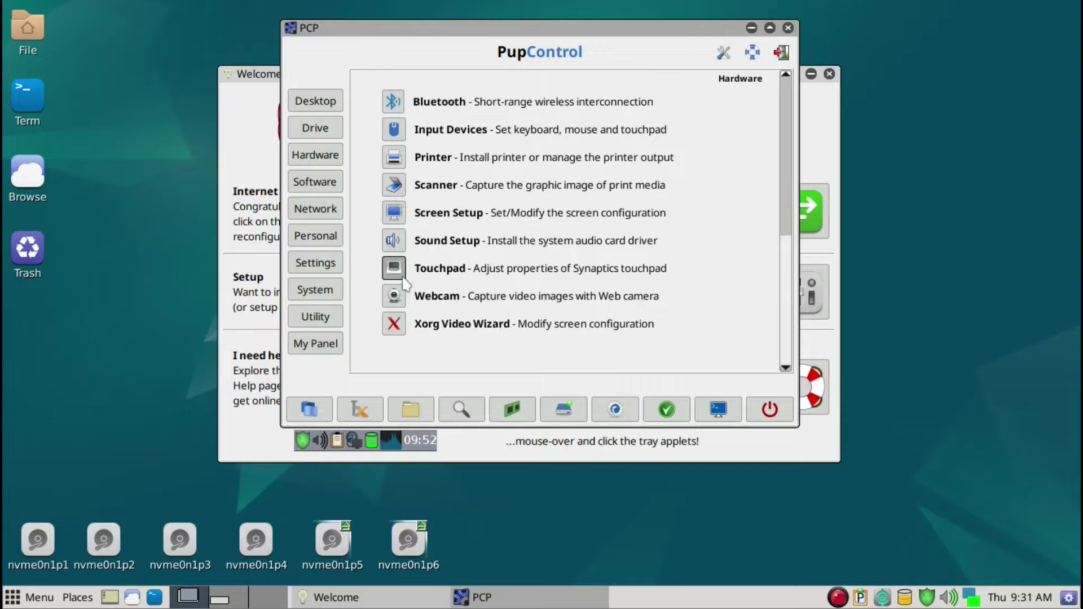
pyautogui.click(397, 244)
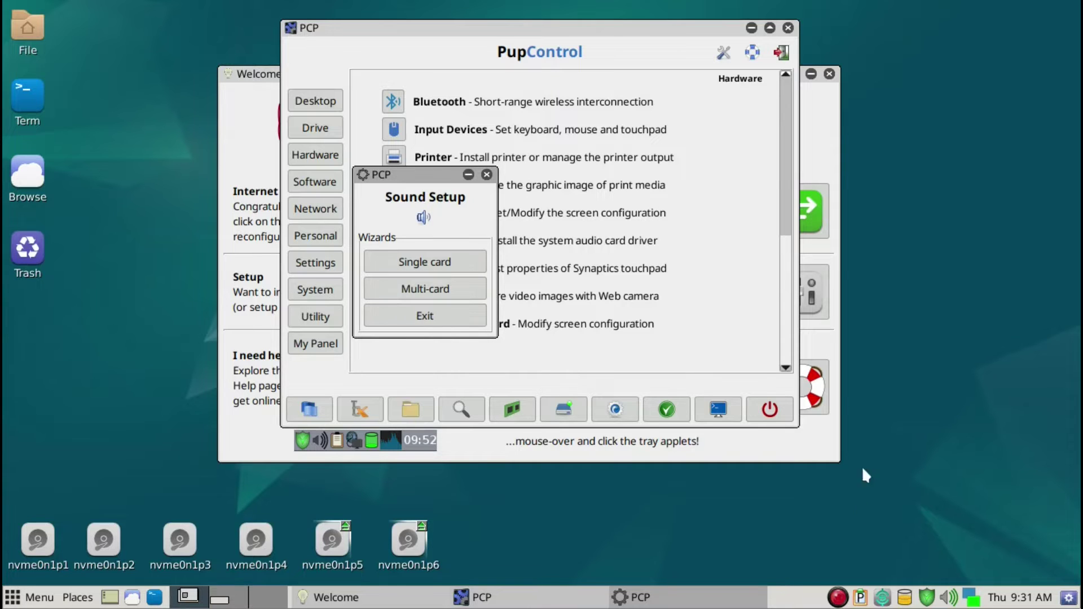
pyautogui.click(460, 320)
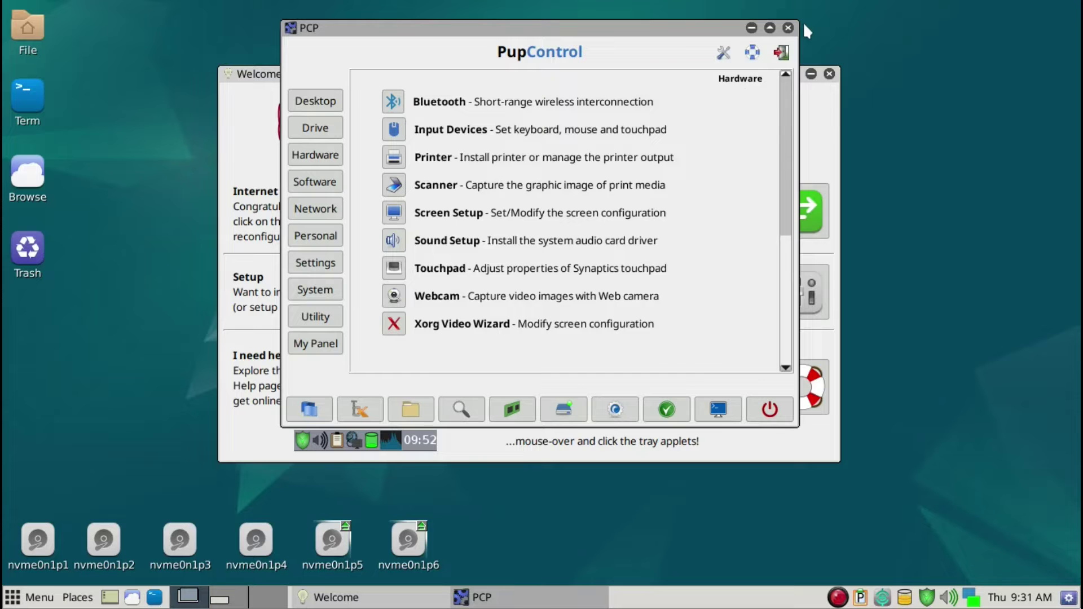
pyautogui.click(788, 28)
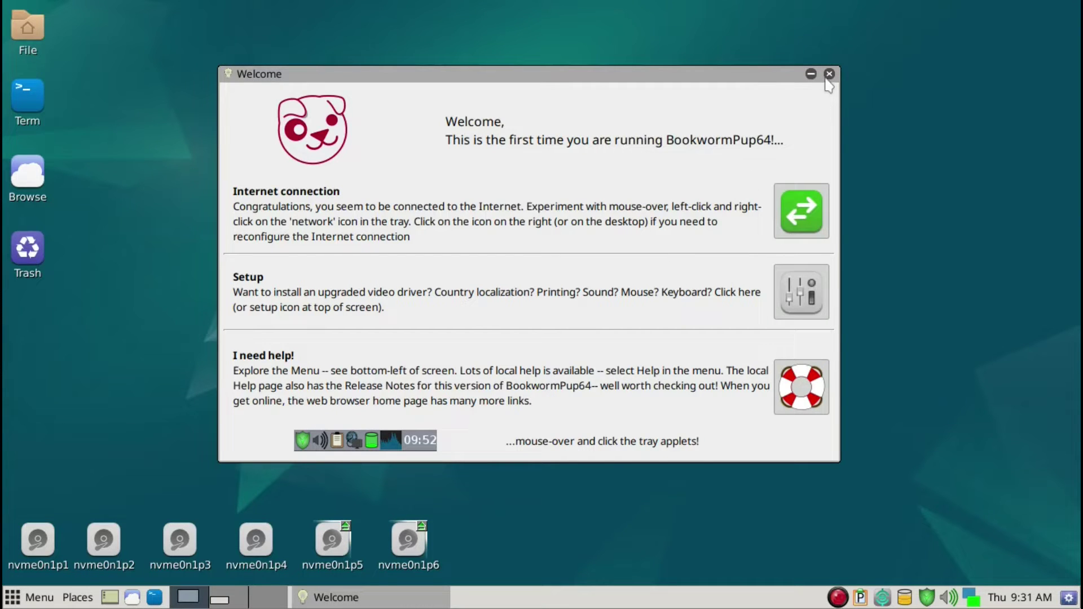
# View the contents of the save folder on the nvme0n1p5 partition and close the file window
pyautogui.moveTo(740, 74); pyautogui.dragTo(752, 59)
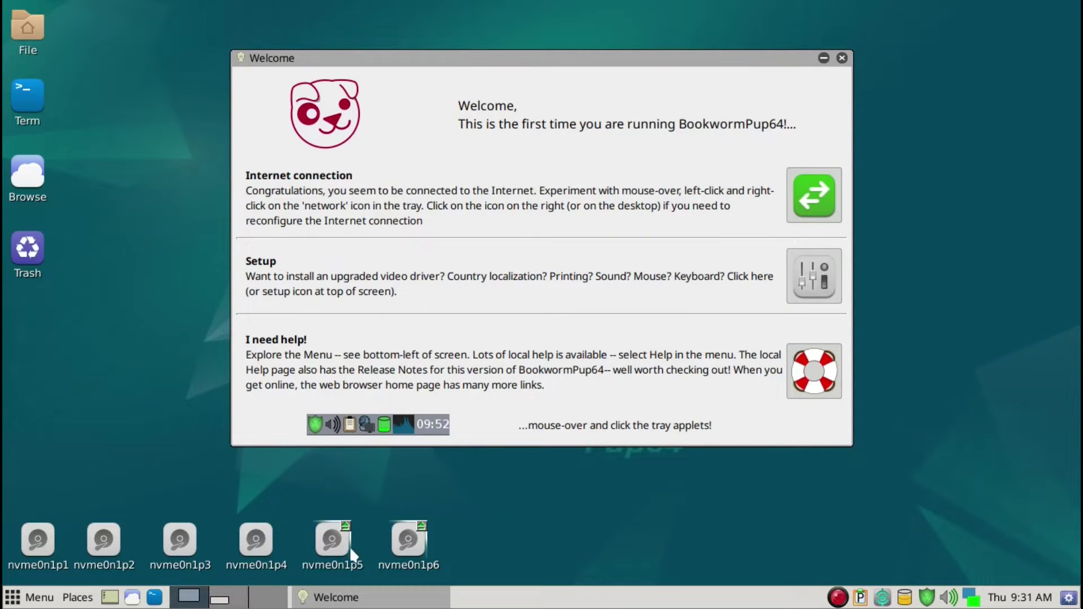
pyautogui.moveTo(337, 556)
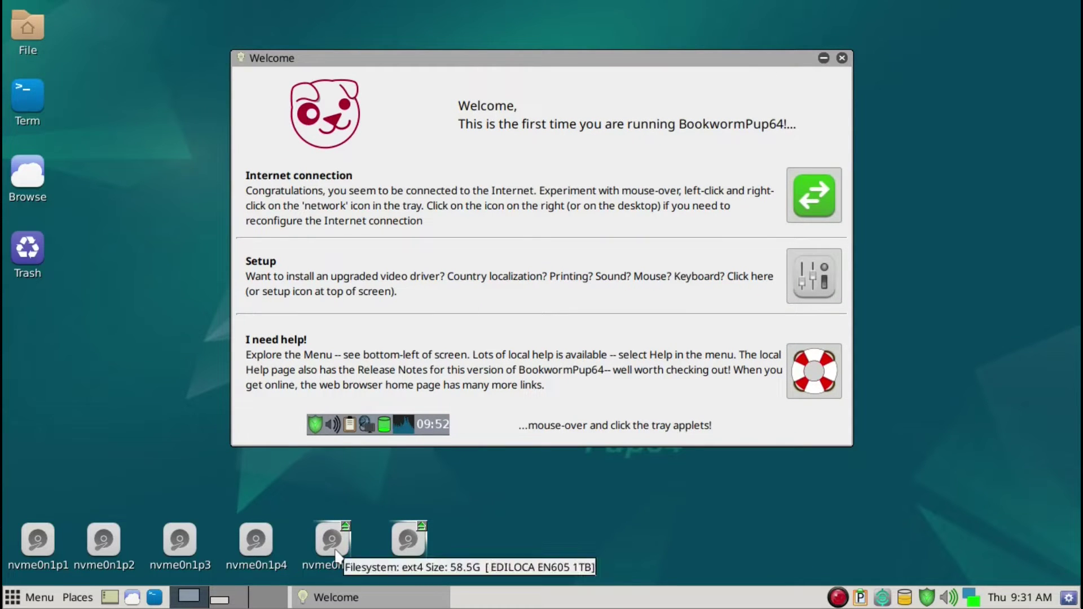
pyautogui.click(337, 555)
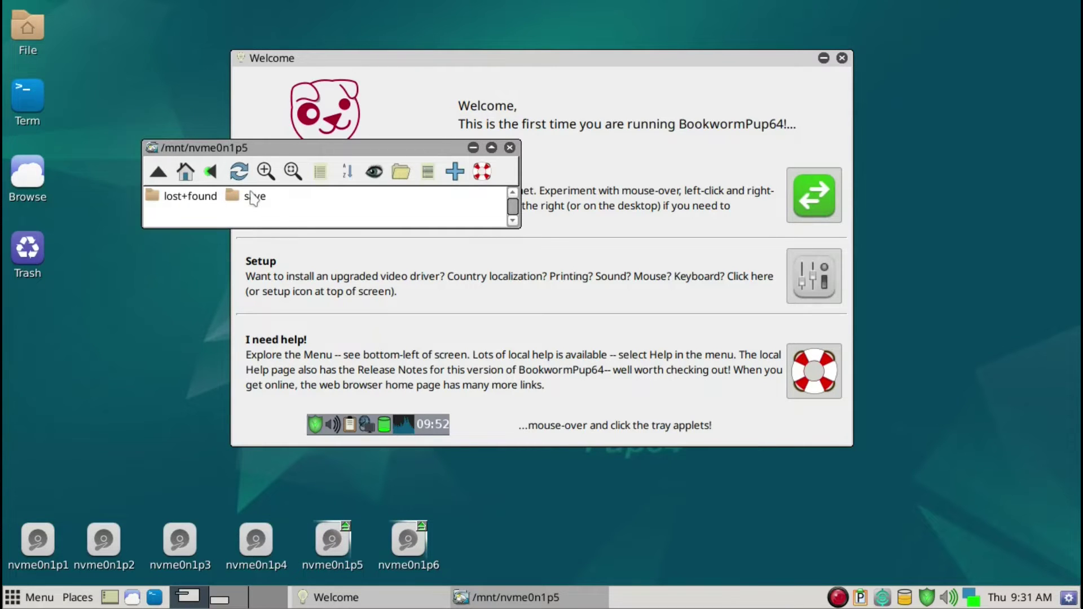
pyautogui.click(255, 199)
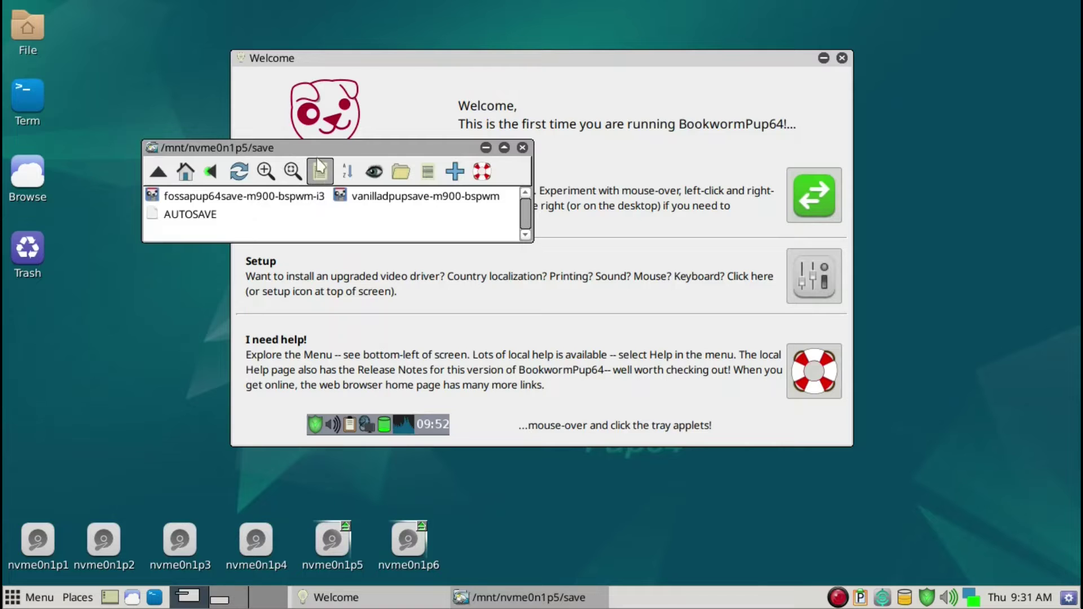
pyautogui.moveTo(312, 148); pyautogui.dragTo(262, 221)
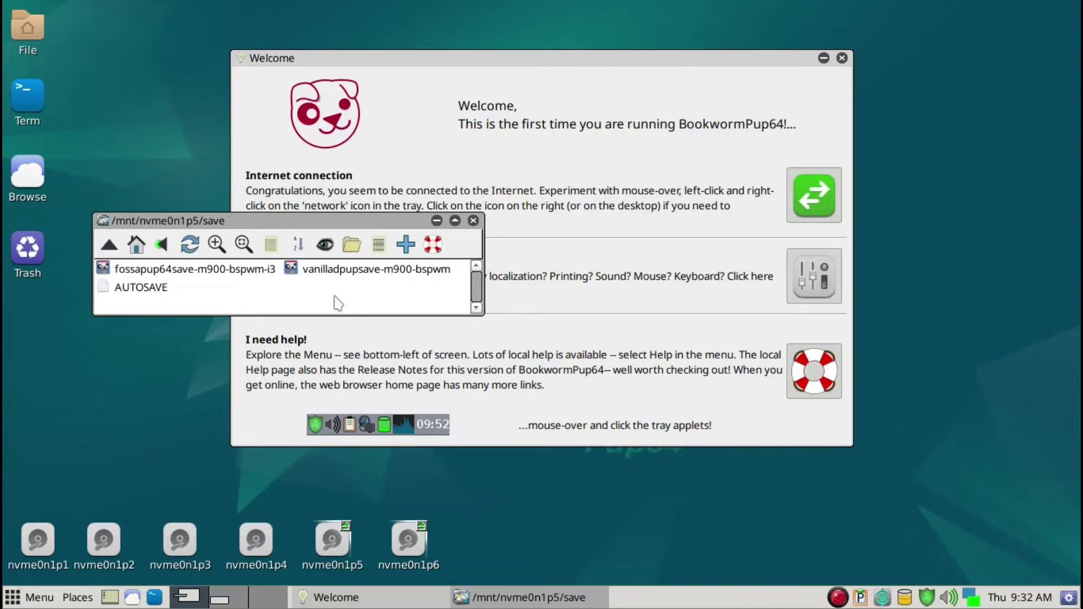
pyautogui.click(474, 221)
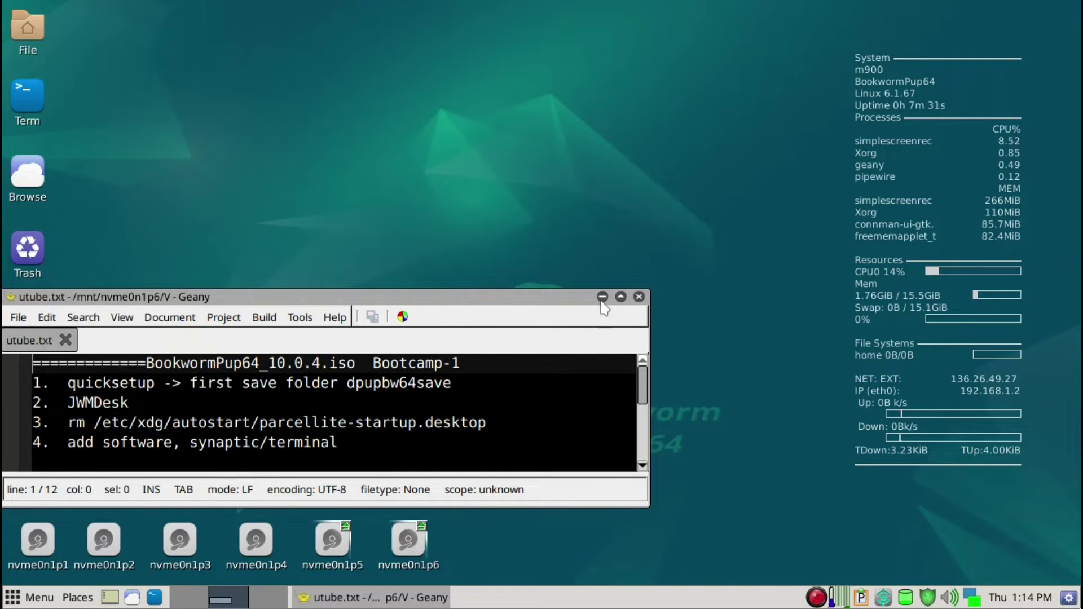
# On the first virtual desktop, check the file system details of the drive icons and open the Pmount Puppy Drive Mounter
pyautogui.click(186, 602)
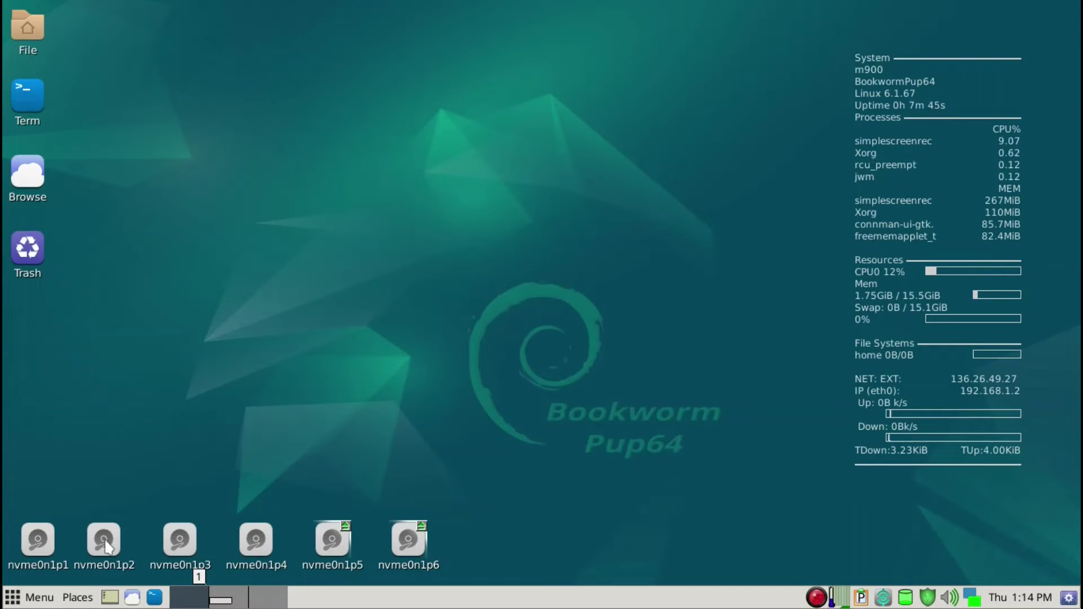
pyautogui.moveTo(187, 550)
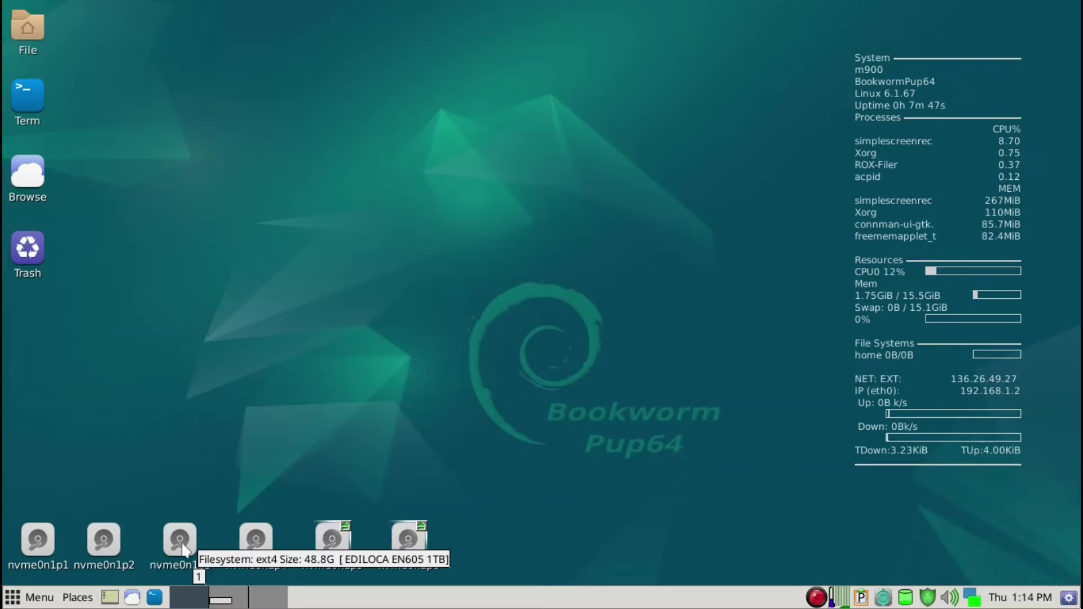
pyautogui.moveTo(5, 538)
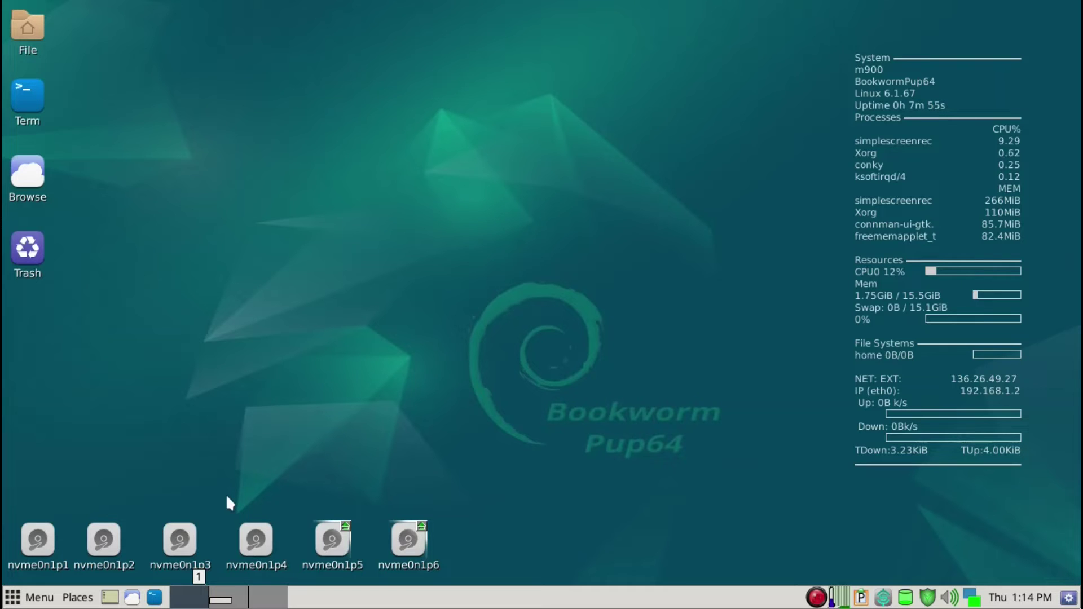
pyautogui.moveTo(249, 542)
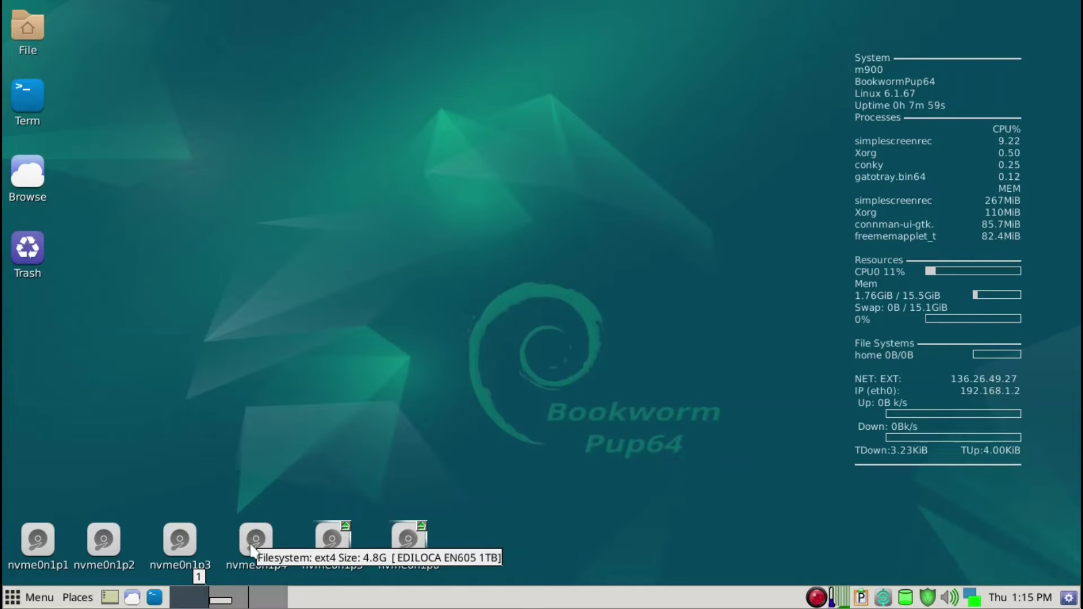
pyautogui.rightClick(253, 550)
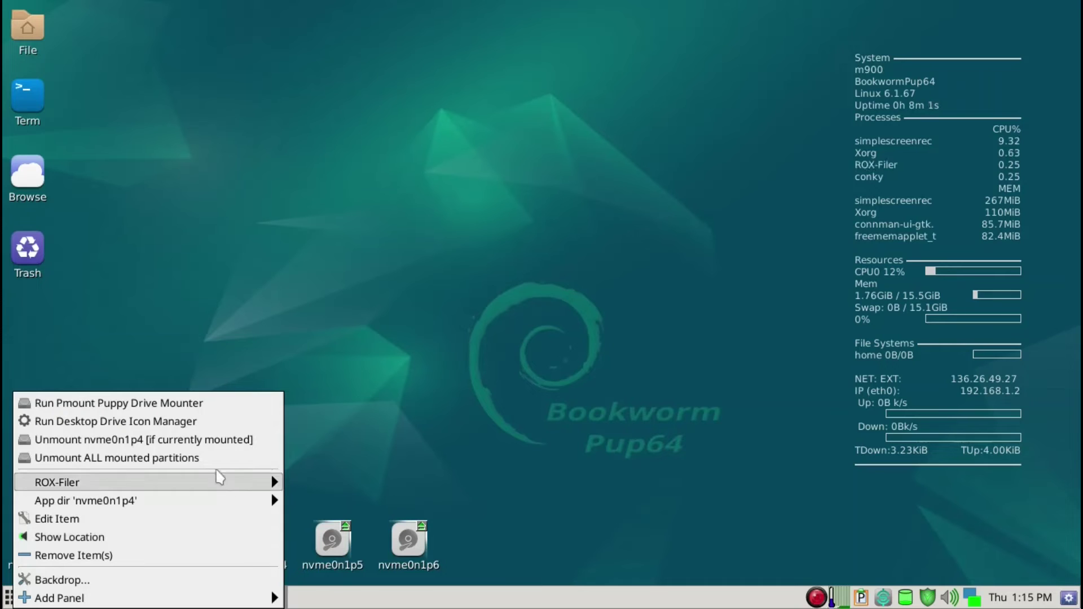
pyautogui.click(182, 404)
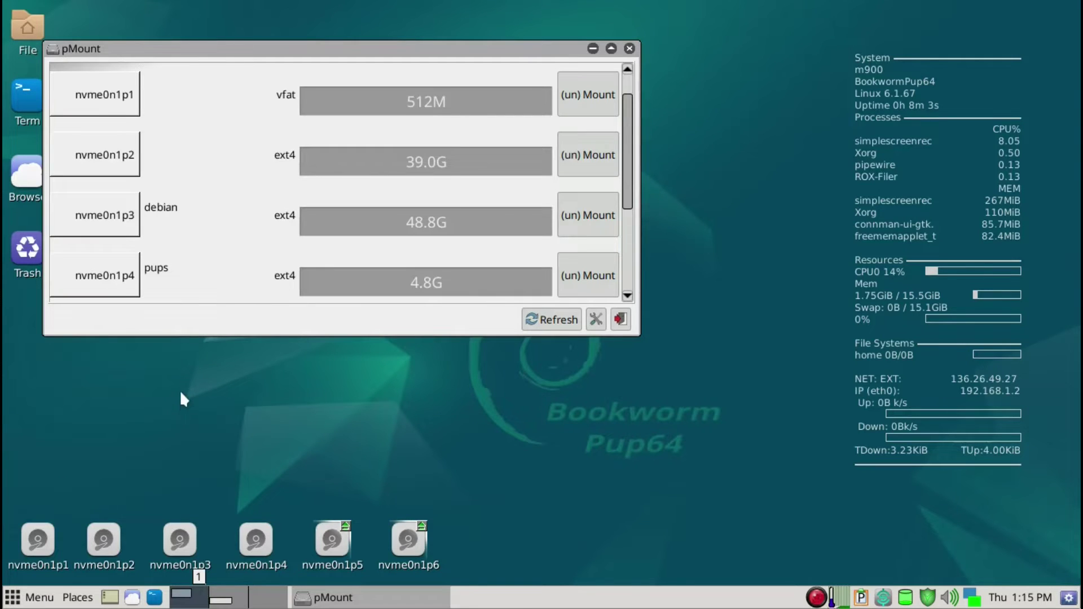
# Set the partitions nvme0n1p1, nvme0n1p2, nvme0n1p3 and nvme0n1p4 to mount at boot
pyautogui.click(91, 102)
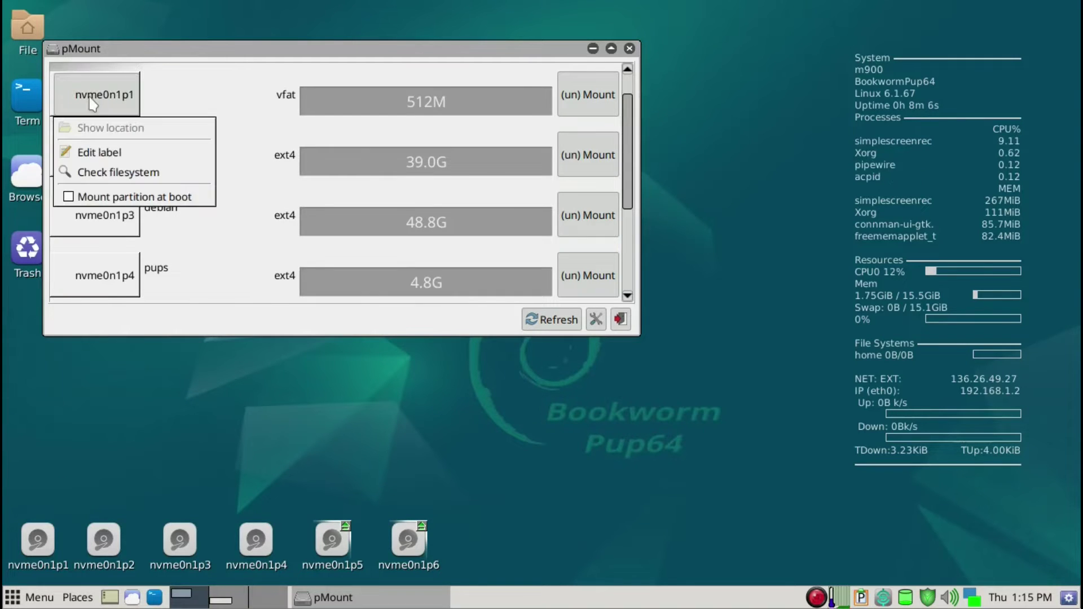
pyautogui.click(69, 198)
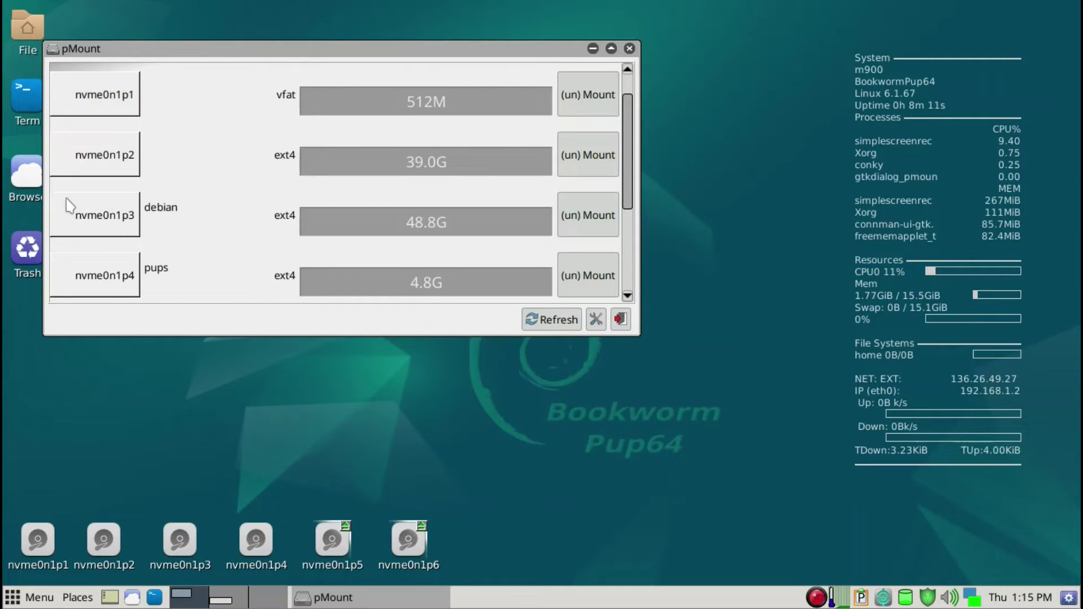
pyautogui.click(96, 155)
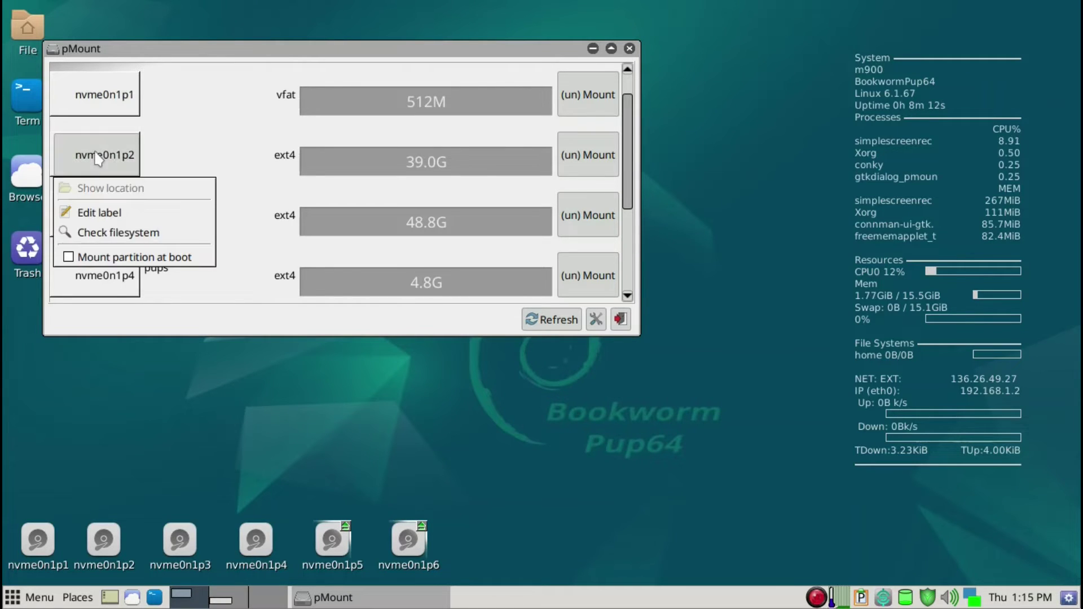
pyautogui.click(70, 258)
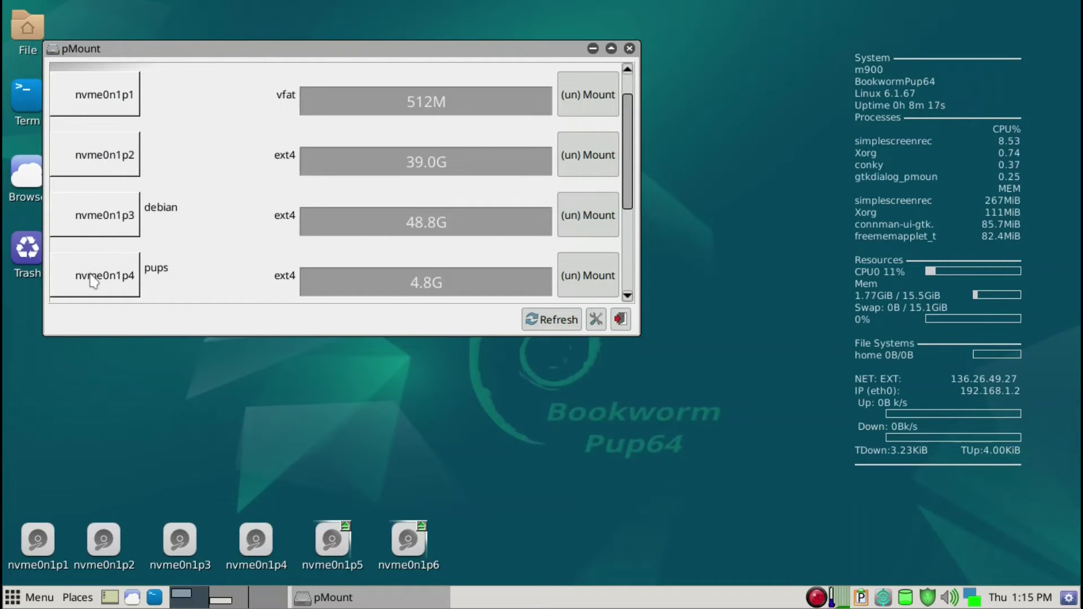
pyautogui.rightClick(83, 228)
pyautogui.click(79, 316)
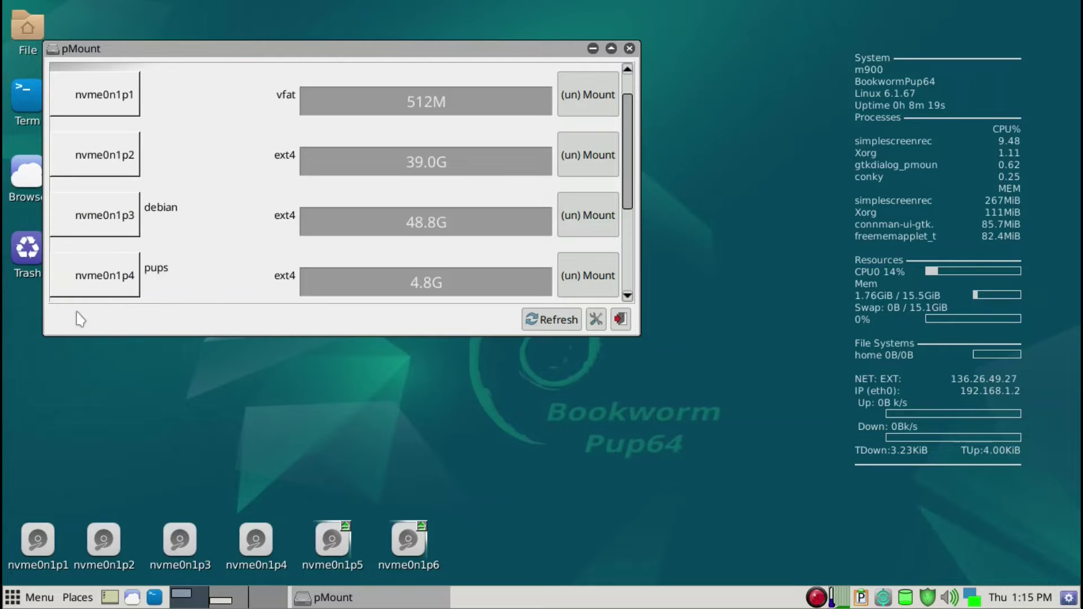
pyautogui.rightClick(119, 285)
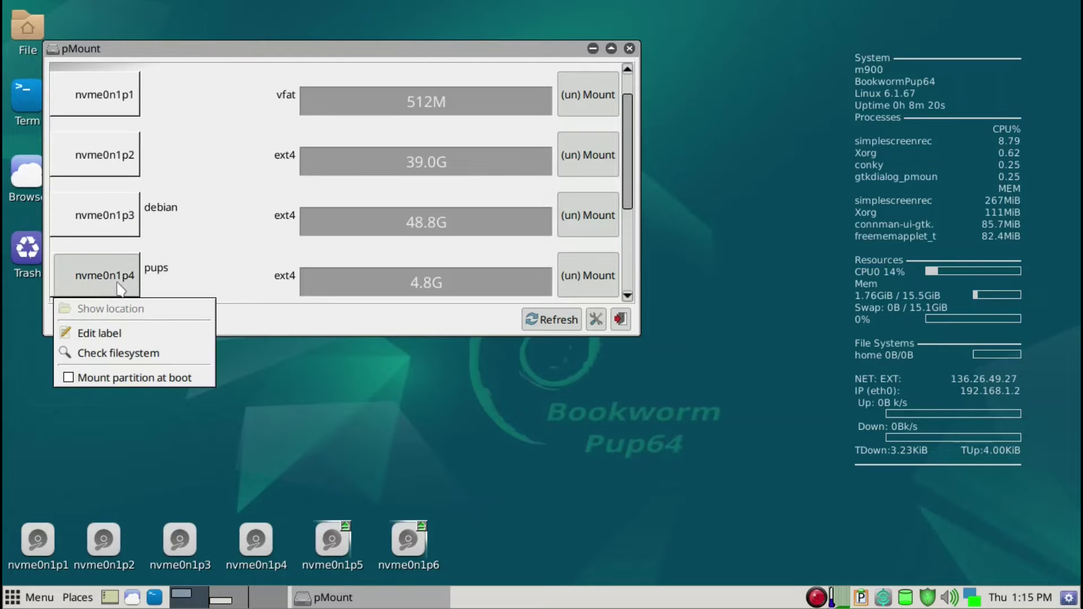
pyautogui.click(72, 378)
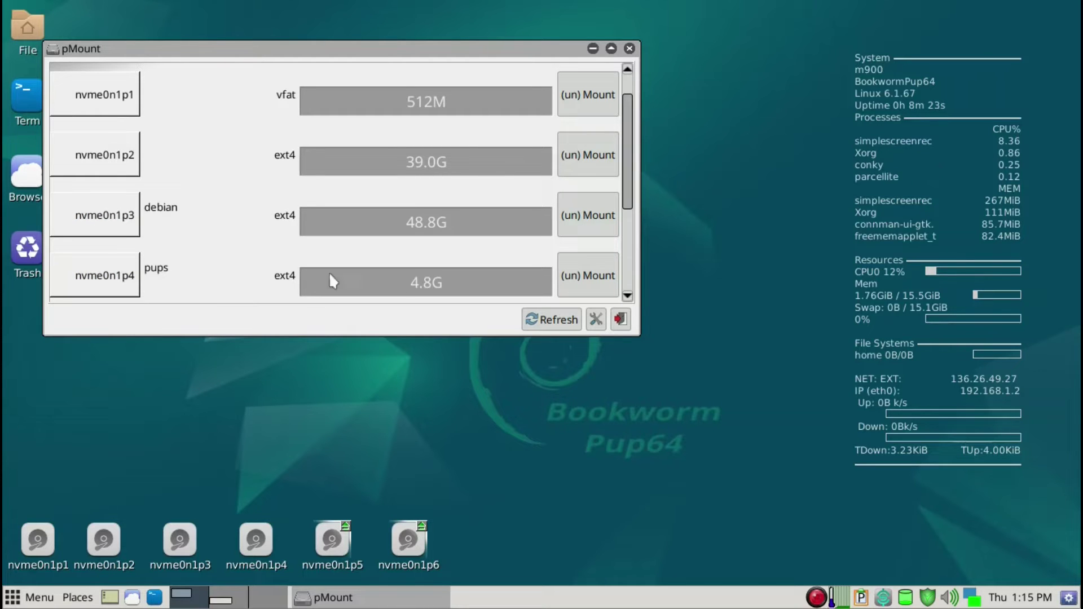
# Set the partitions nvme0n1p5 and nvme0n1p6 to mount at boot as well, and close pMount
pyautogui.scroll(-5, 428, 261)
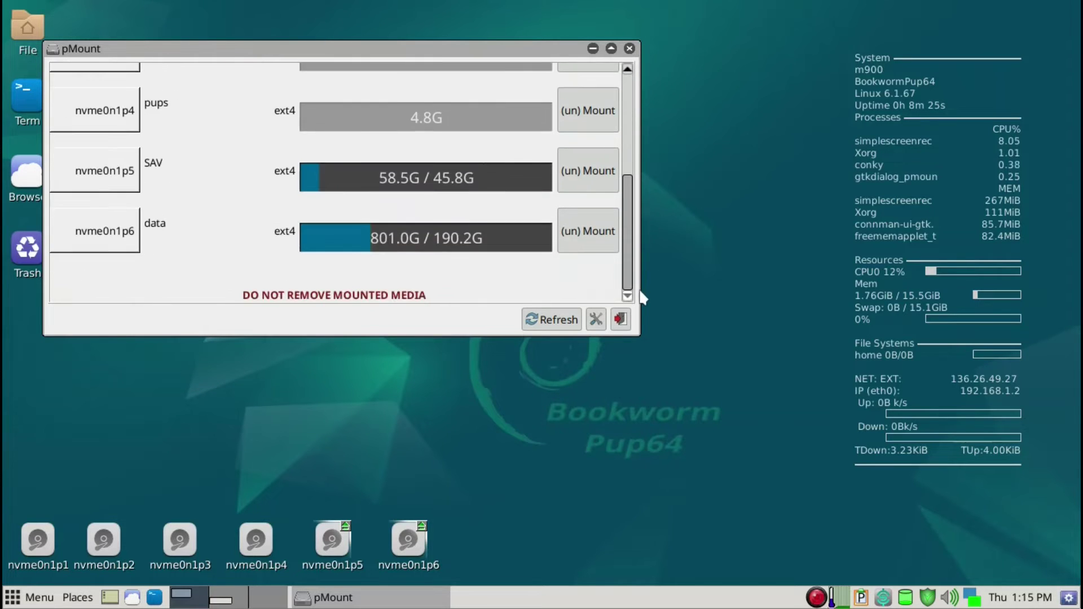
pyautogui.rightClick(115, 186)
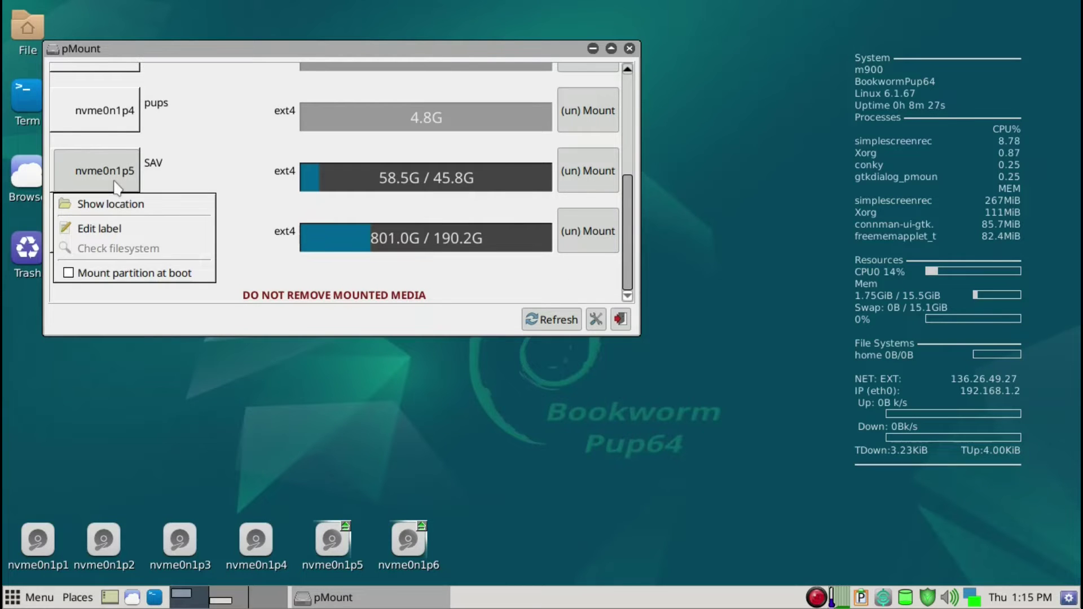
pyautogui.click(70, 274)
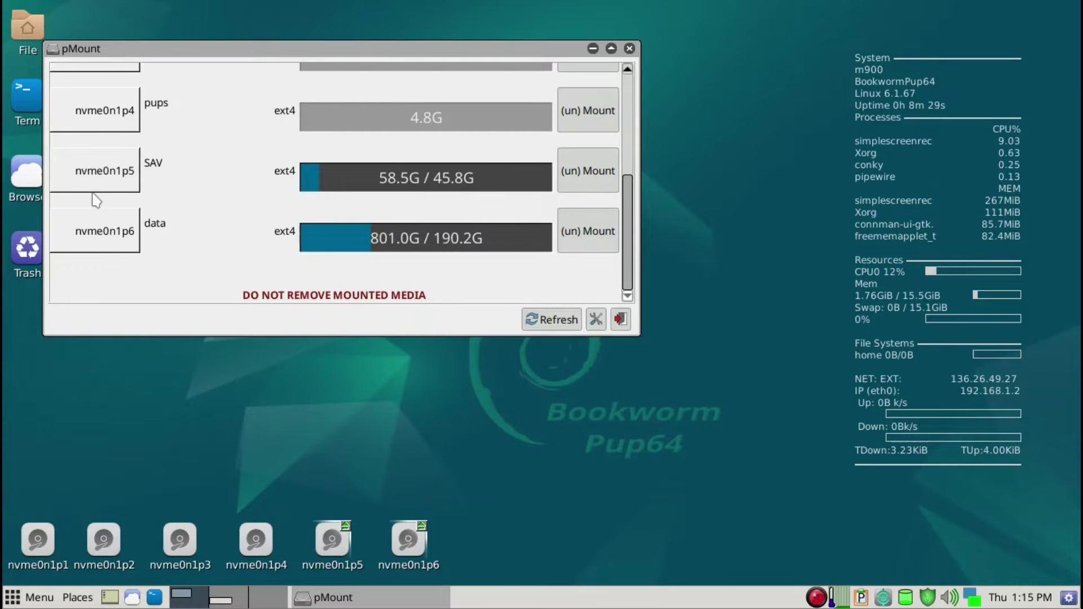
pyautogui.rightClick(108, 240)
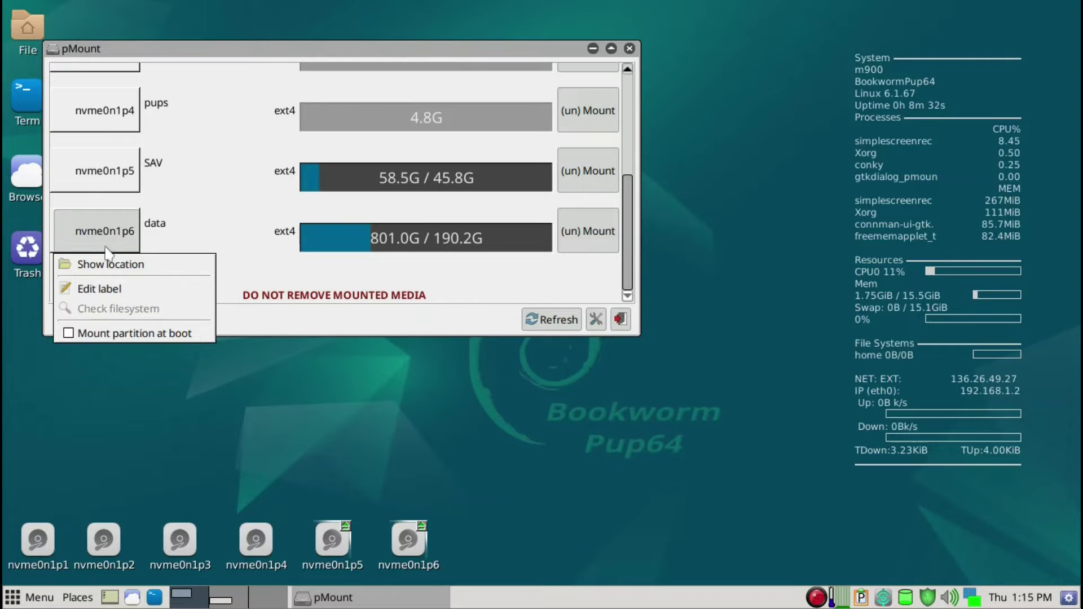
pyautogui.click(69, 334)
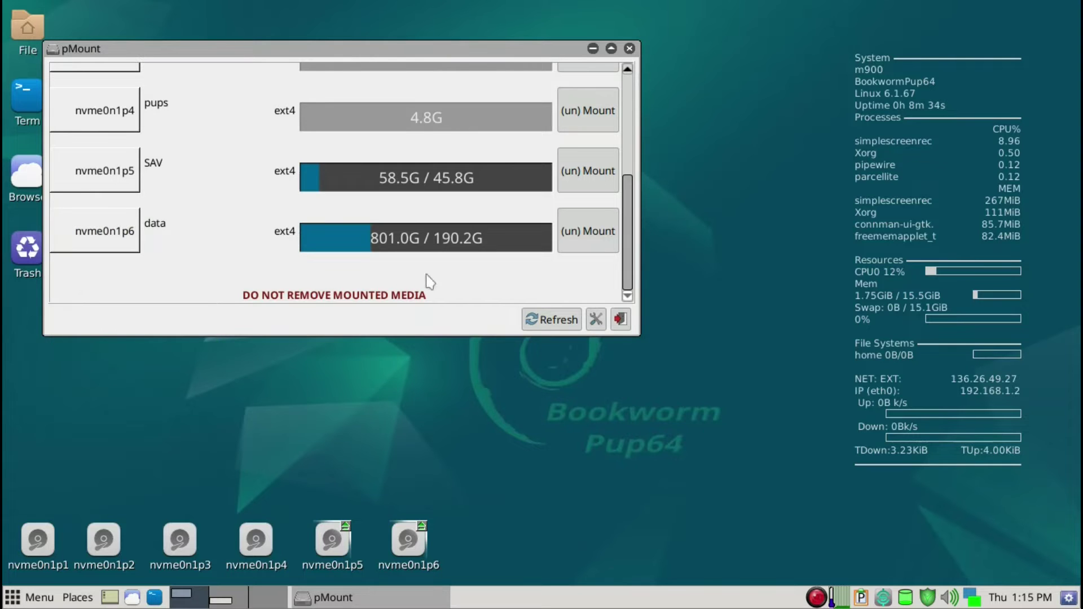
pyautogui.click(620, 318)
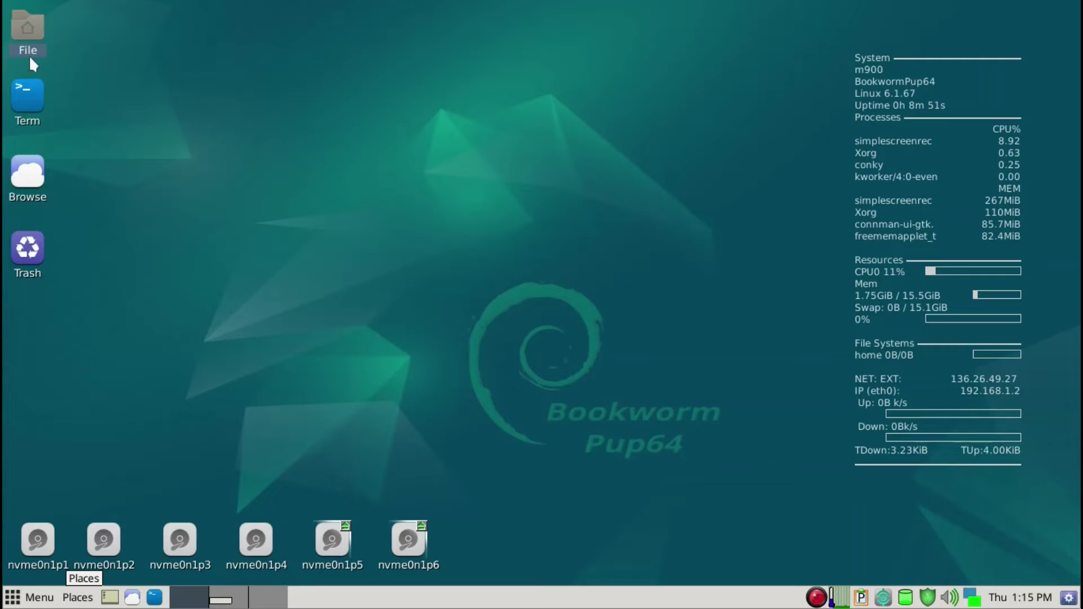
# Remove the File, Term, Browse and Trash icons from the desktop together
pyautogui.click(28, 91)
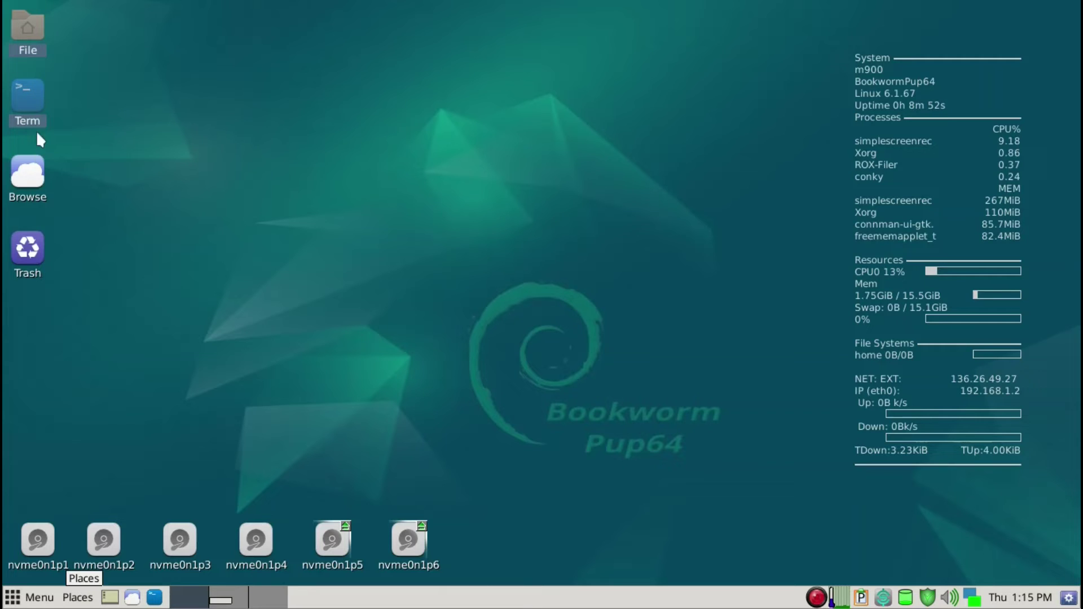
pyautogui.click(37, 176)
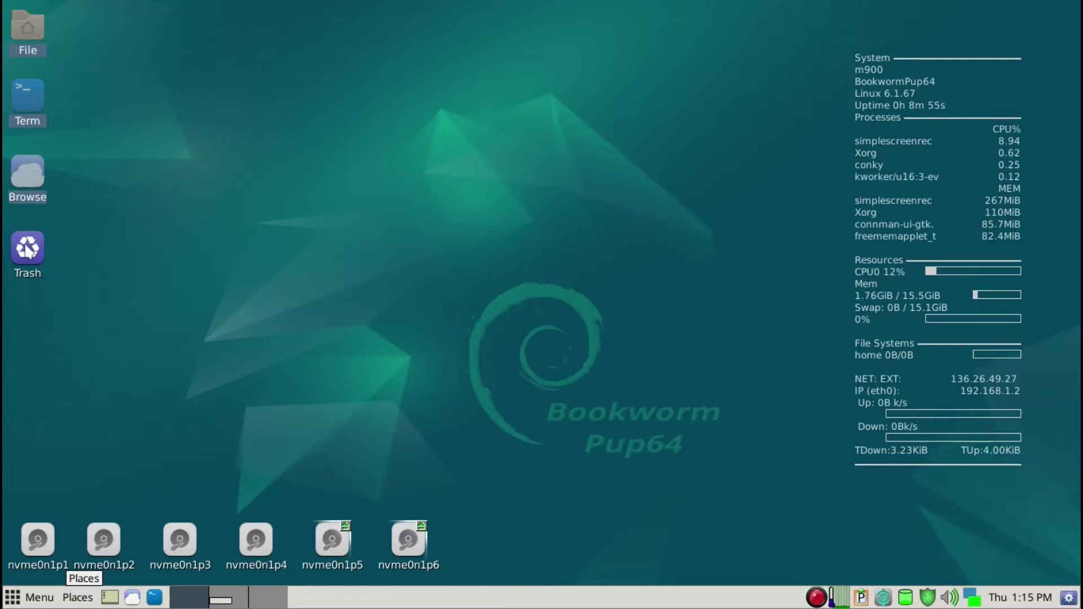
pyautogui.rightClick(25, 247)
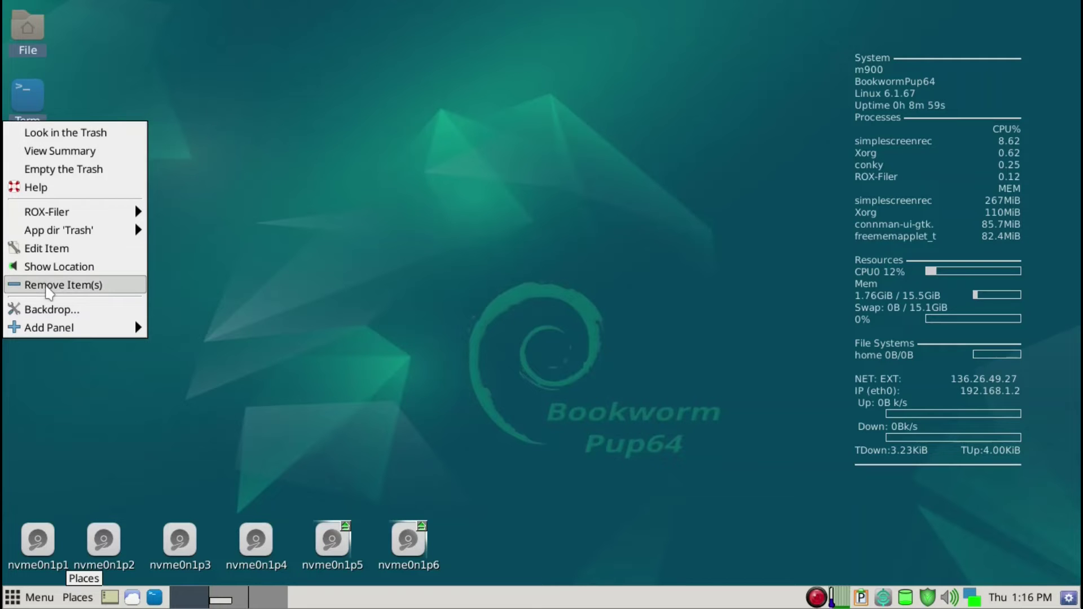
pyautogui.click(47, 285)
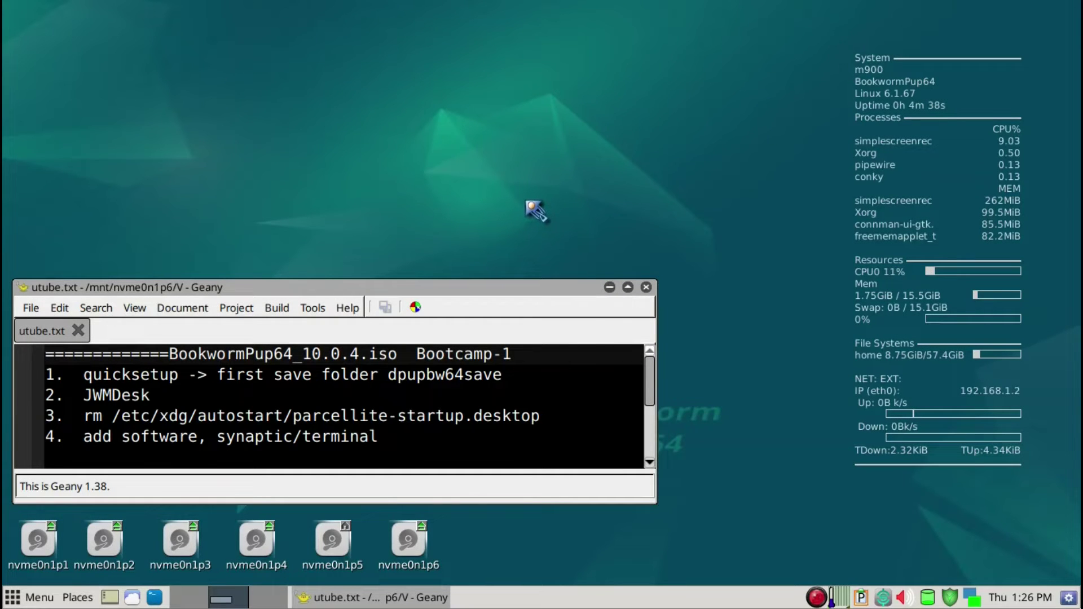
# Look for the dpupbw64save folder inside the save folder on nvme0n1p5 and close the file window
pyautogui.click(335, 543)
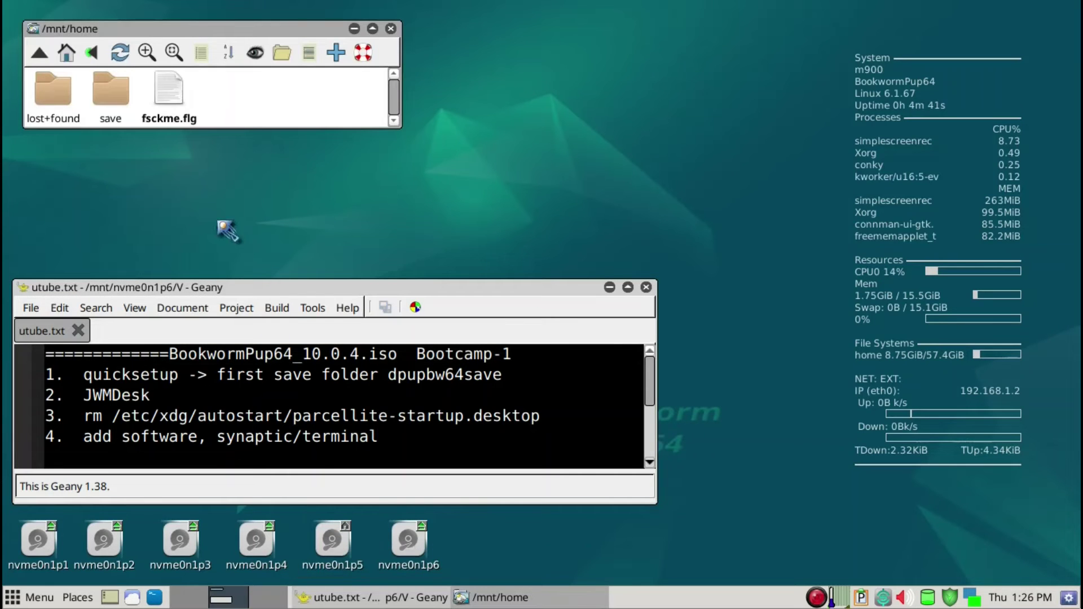
pyautogui.click(113, 105)
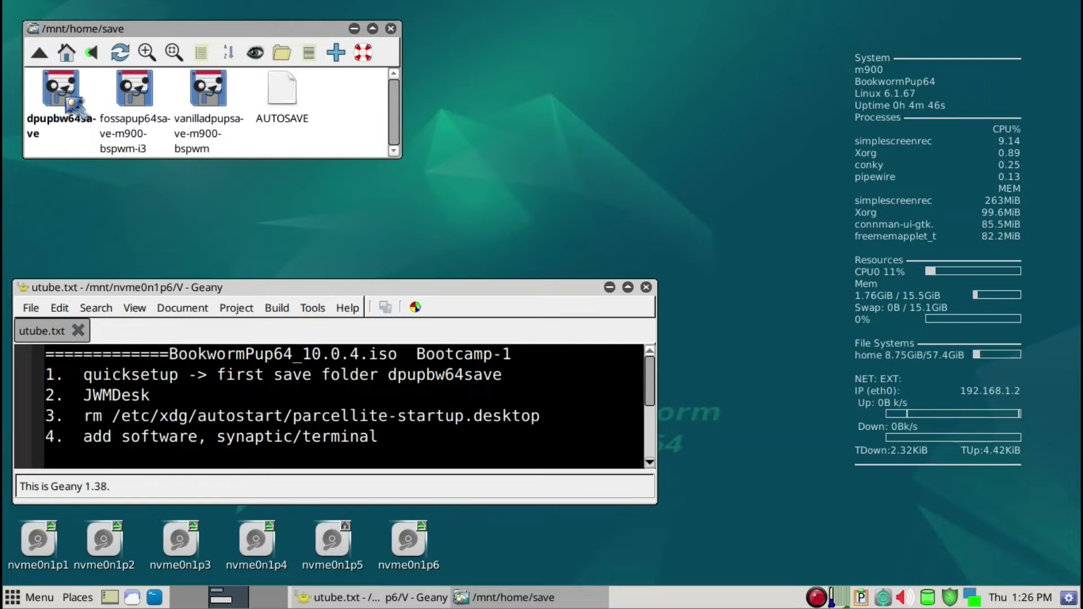
pyautogui.click(390, 29)
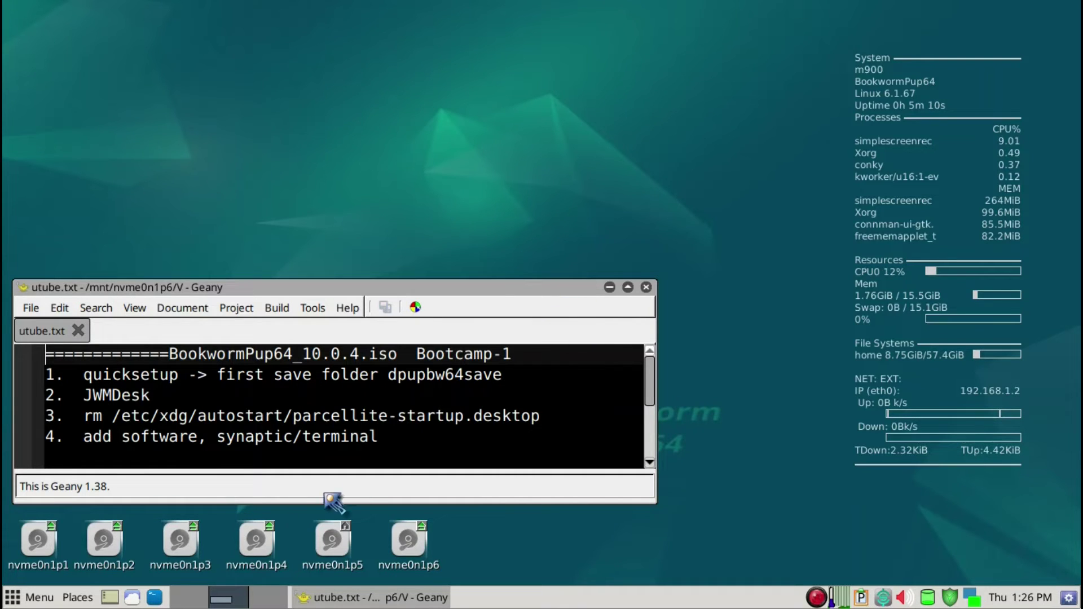
# Open the Startup folder in the home directory with hidden files shown, starting from the nvme0n1p5 partition
pyautogui.click(334, 557)
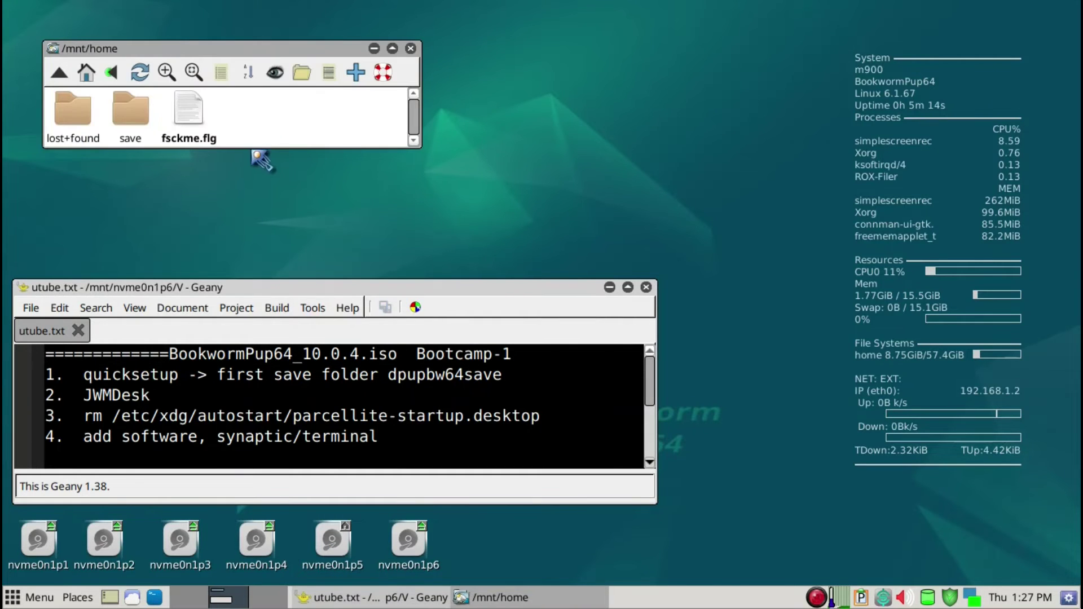
pyautogui.click(90, 72)
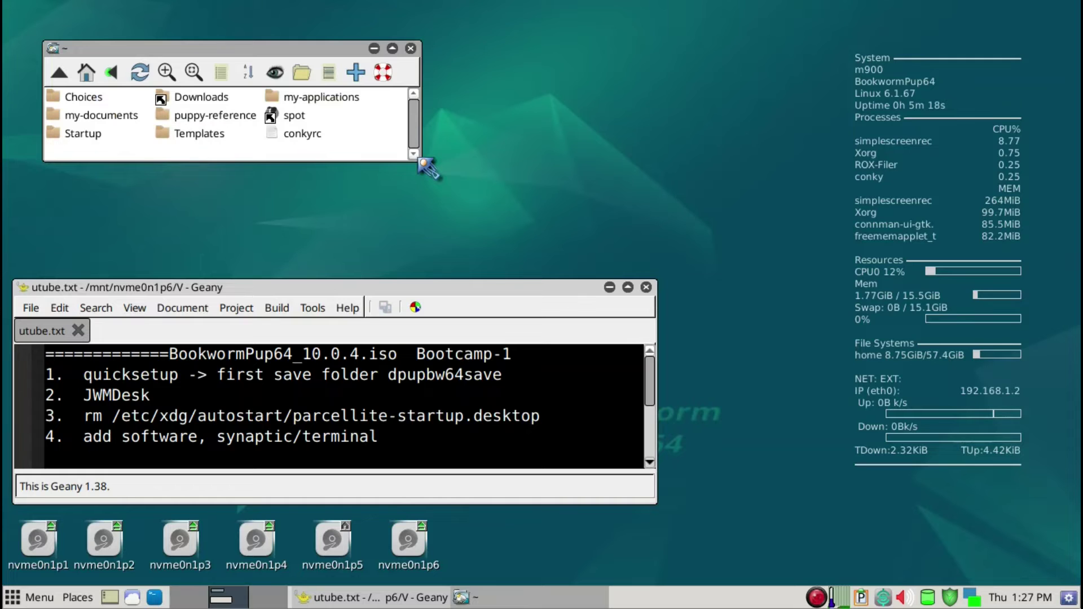
pyautogui.hotkey('ctrl', 'h')
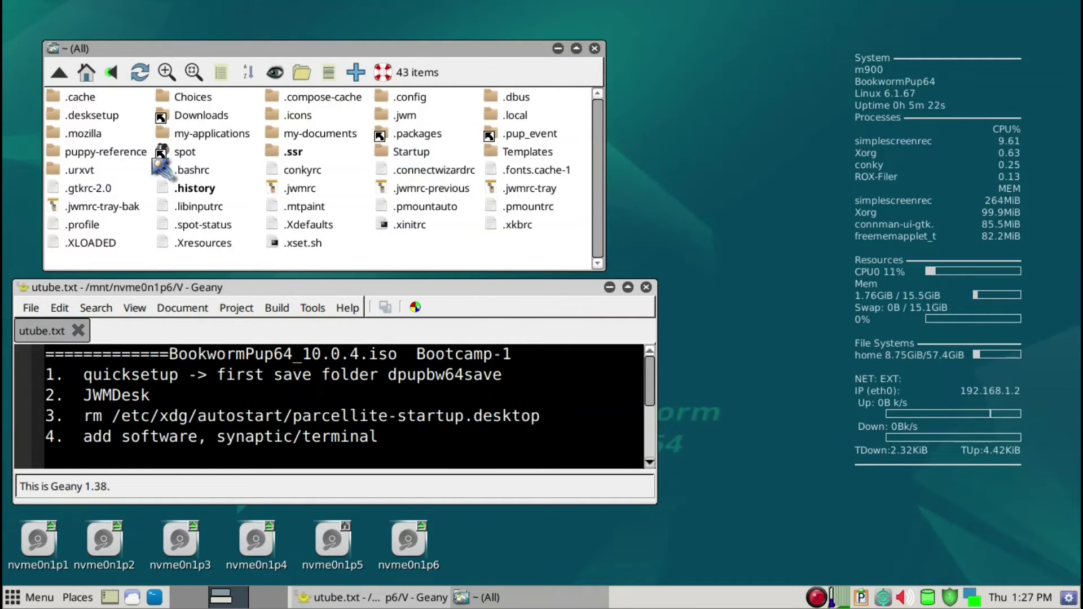
pyautogui.click(388, 151)
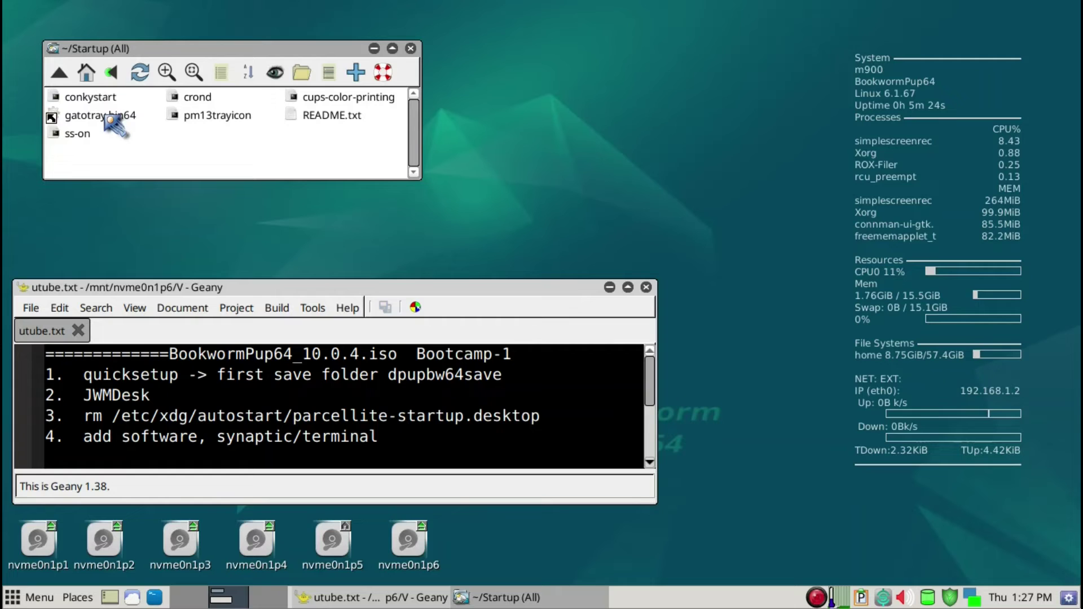
# Delete conkystart, cups-color-printing and README.txt from the Startup folder, confirming each deletion
pyautogui.press('Up')
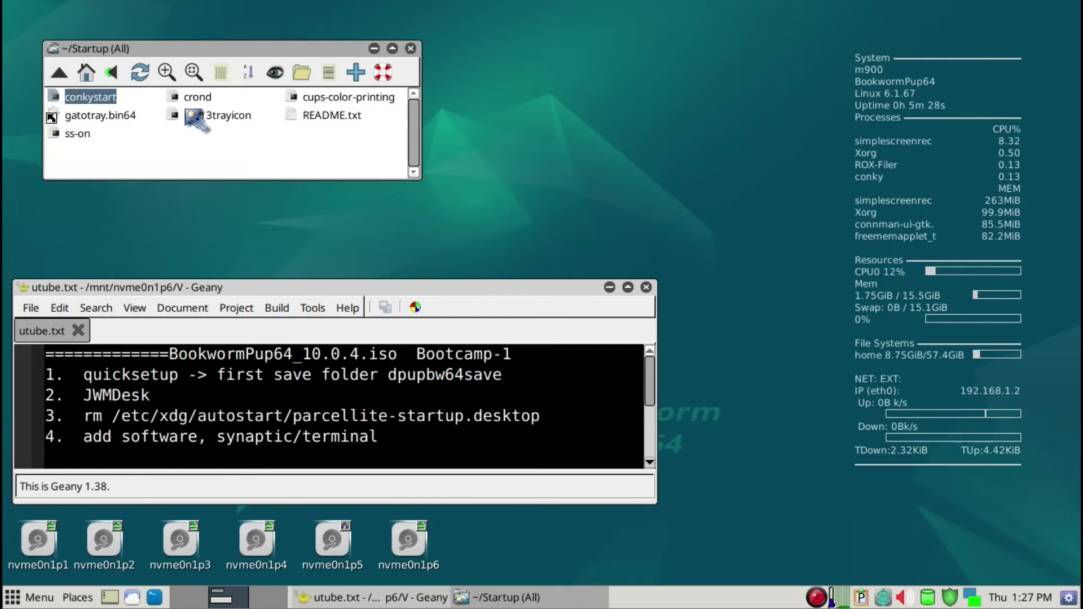
pyautogui.moveTo(316, 138); pyautogui.dragTo(316, 107)
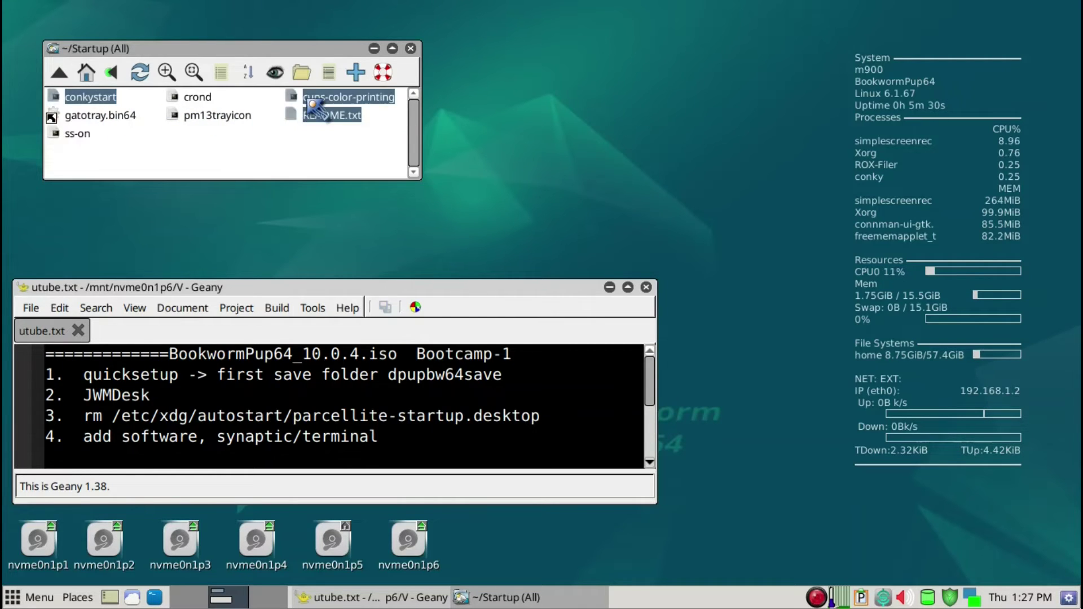
pyautogui.rightClick(316, 108)
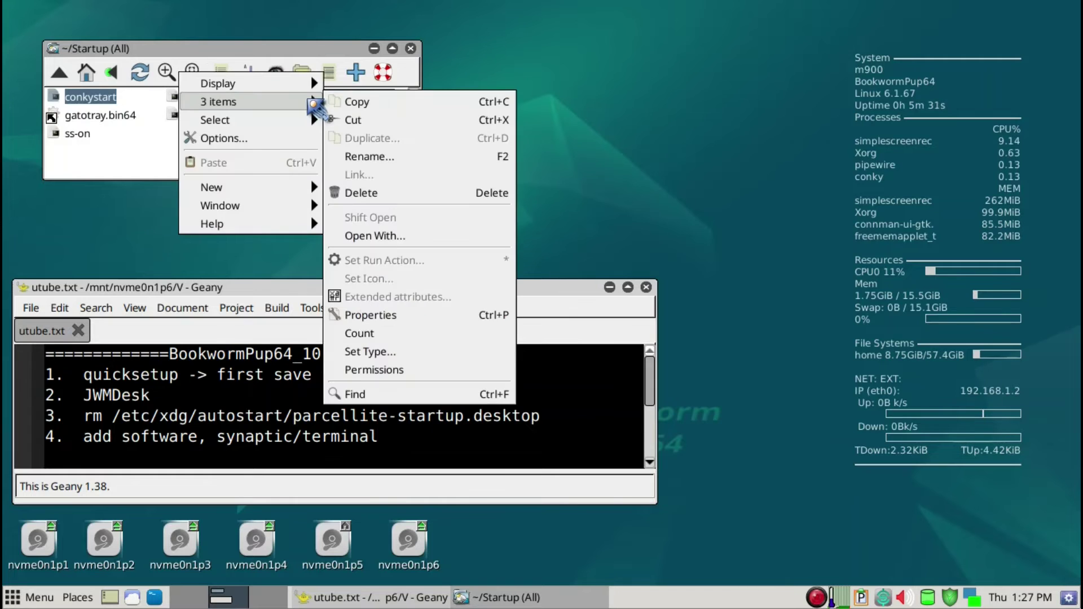
pyautogui.click(364, 193)
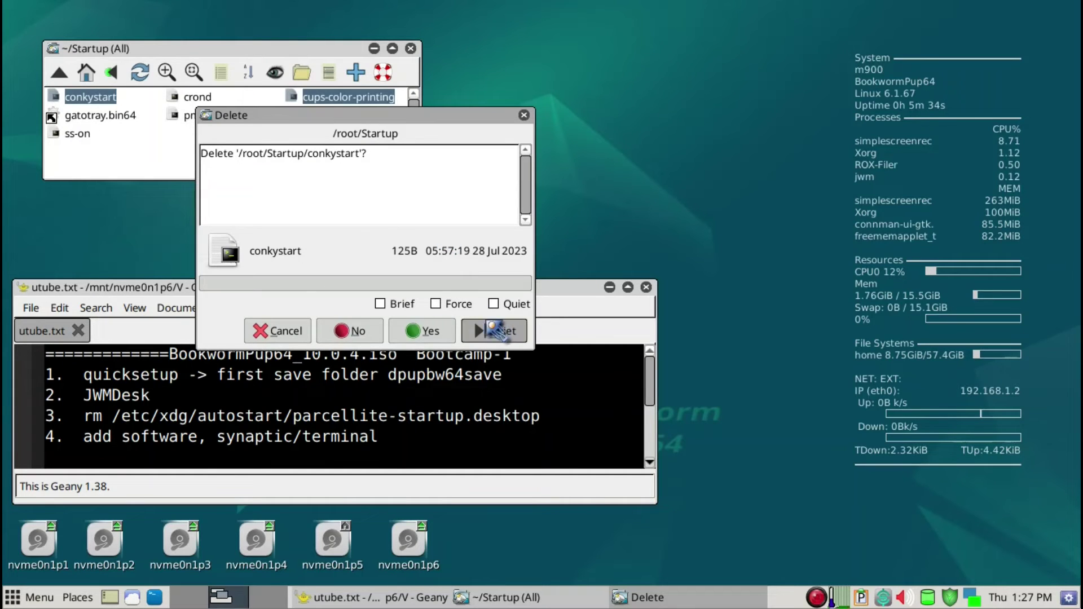
pyautogui.click(434, 333)
pyautogui.click(438, 334)
pyautogui.click(439, 334)
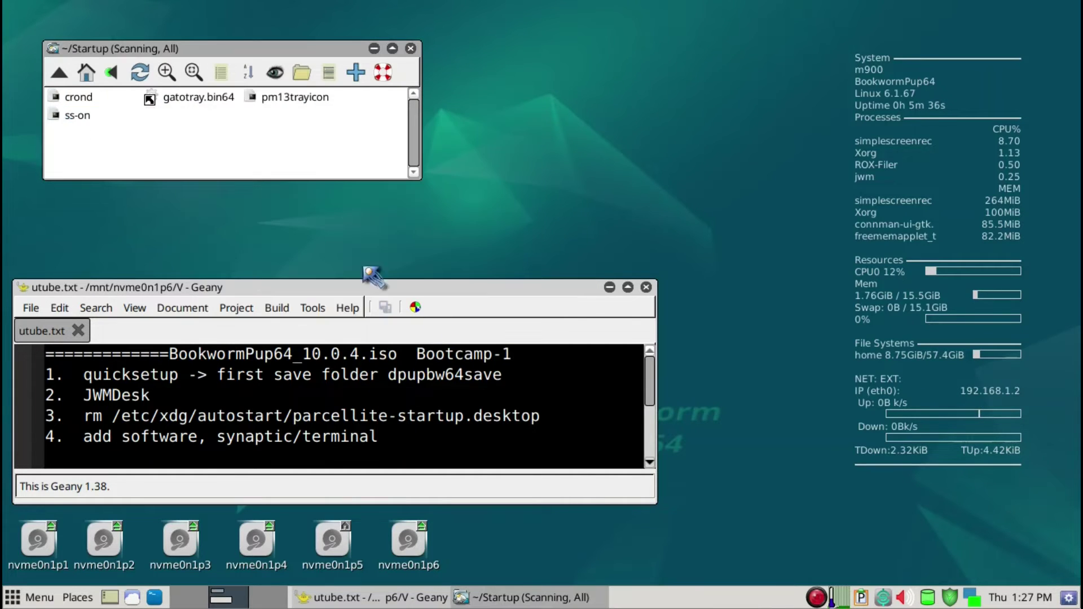
# Go up to the home directory and open the autostart folder inside .config
pyautogui.press('BackSpace')
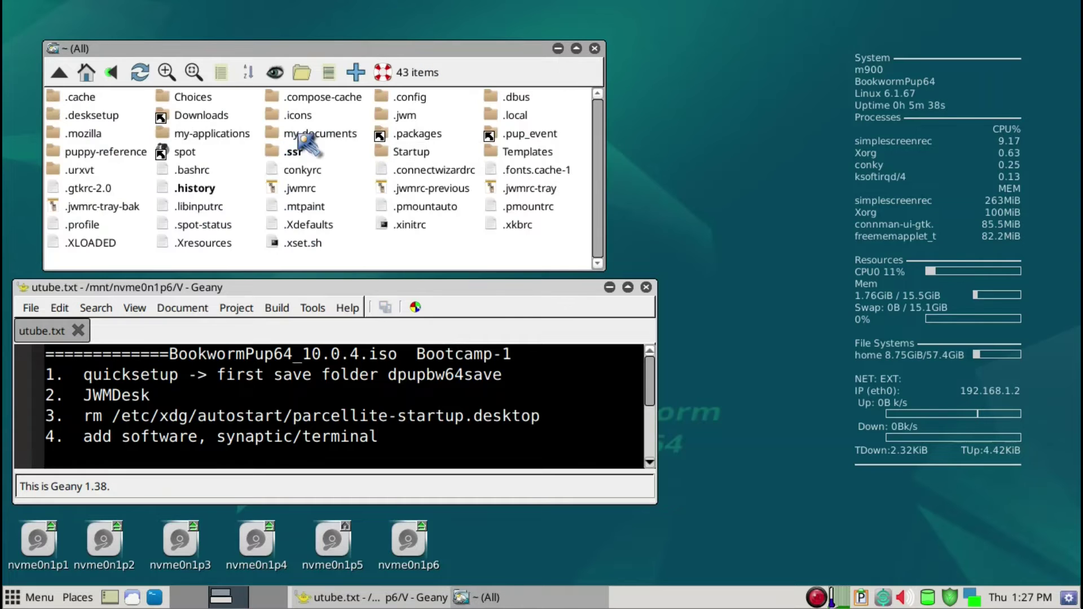
pyautogui.click(417, 99)
pyautogui.click(72, 98)
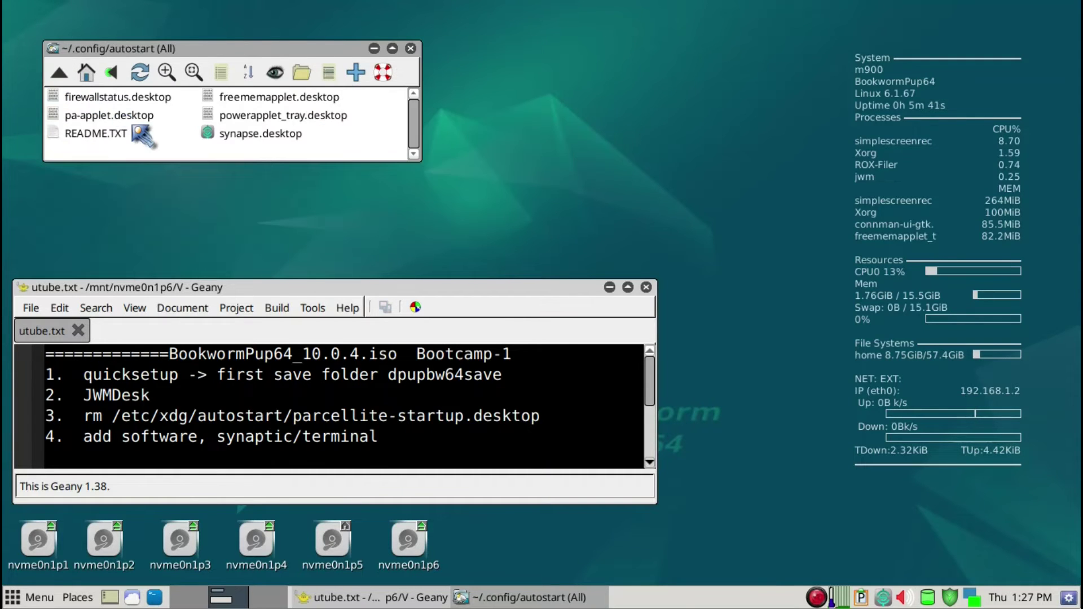
# Delete firewallstatus.desktop, README.TXT, freememapplet.desktop and synapse.desktop together using the Quiet option, and close the autostart folder window
pyautogui.click(120, 99)
pyautogui.keyDown('ctrl'); pyautogui.click(97, 133); pyautogui.keyUp('ctrl')
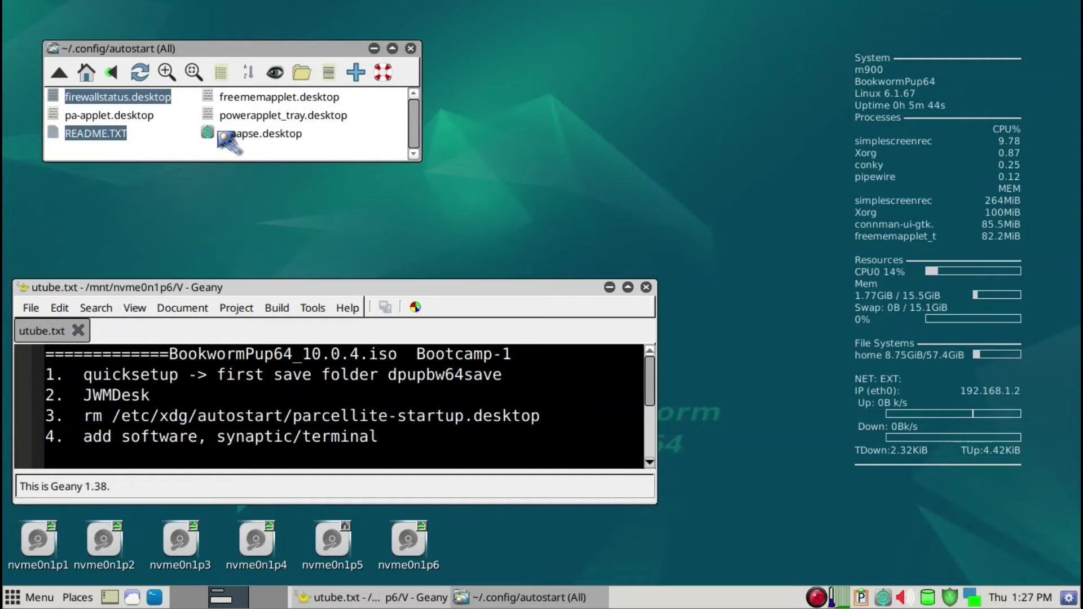
pyautogui.keyDown('ctrl'); pyautogui.click(258, 101); pyautogui.keyUp('ctrl')
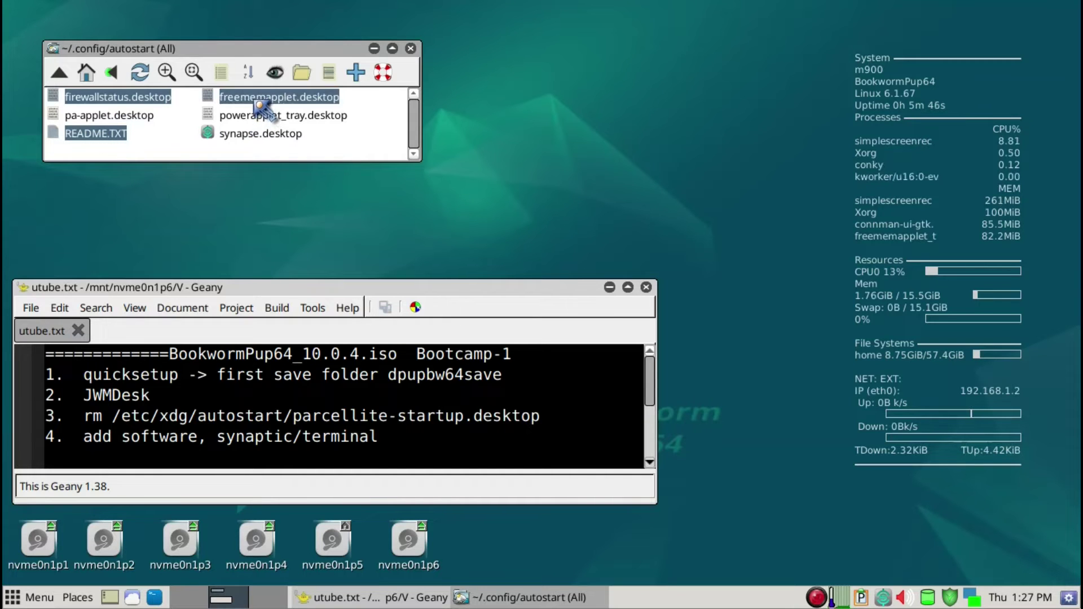
pyautogui.keyDown('ctrl'); pyautogui.click(267, 134); pyautogui.keyUp('ctrl')
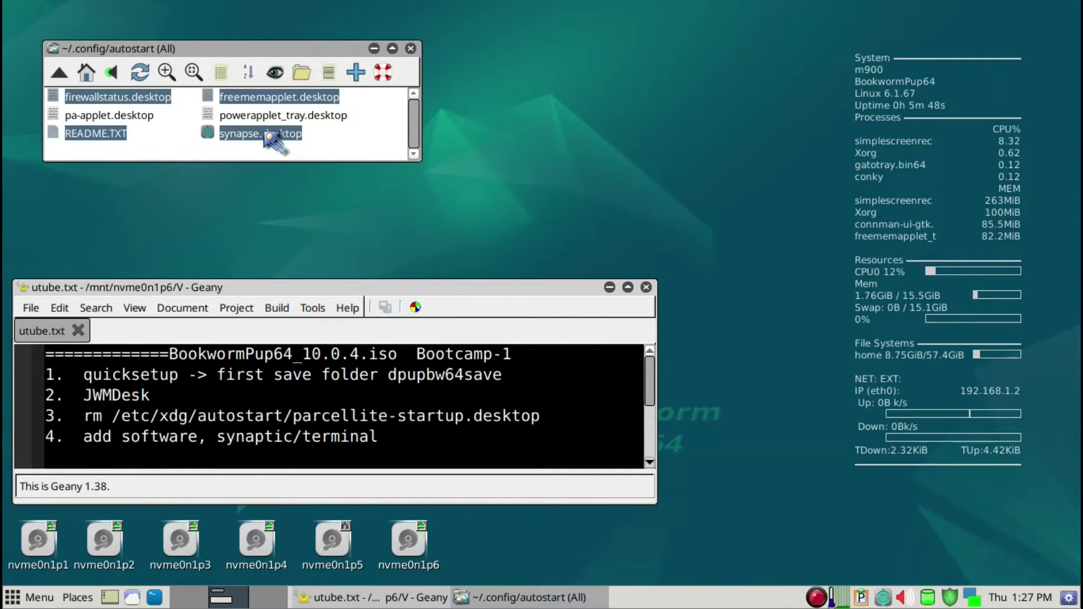
pyautogui.rightClick(269, 136)
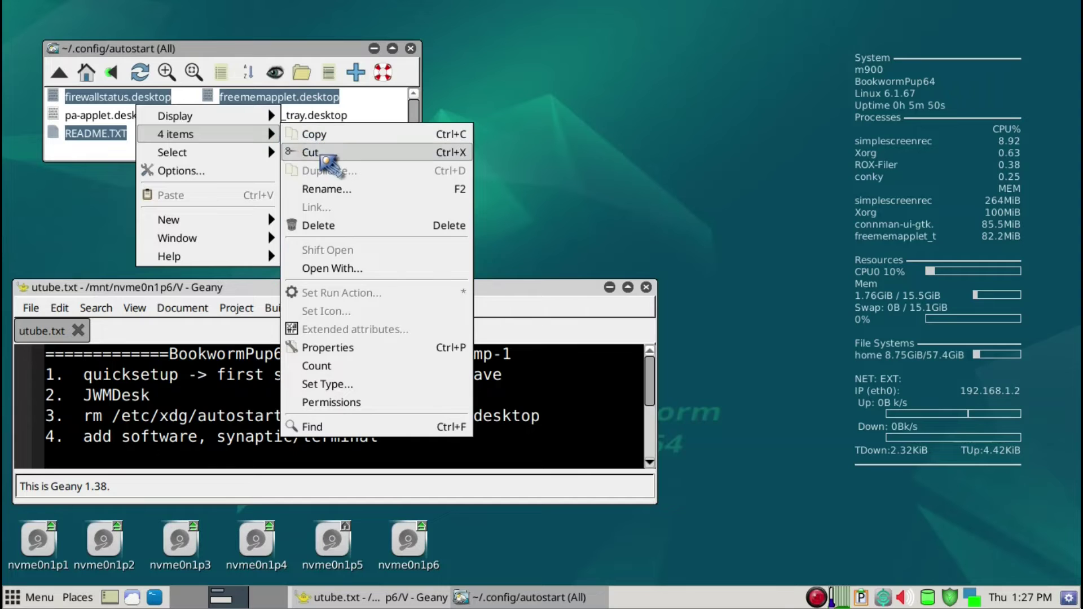
pyautogui.click(327, 226)
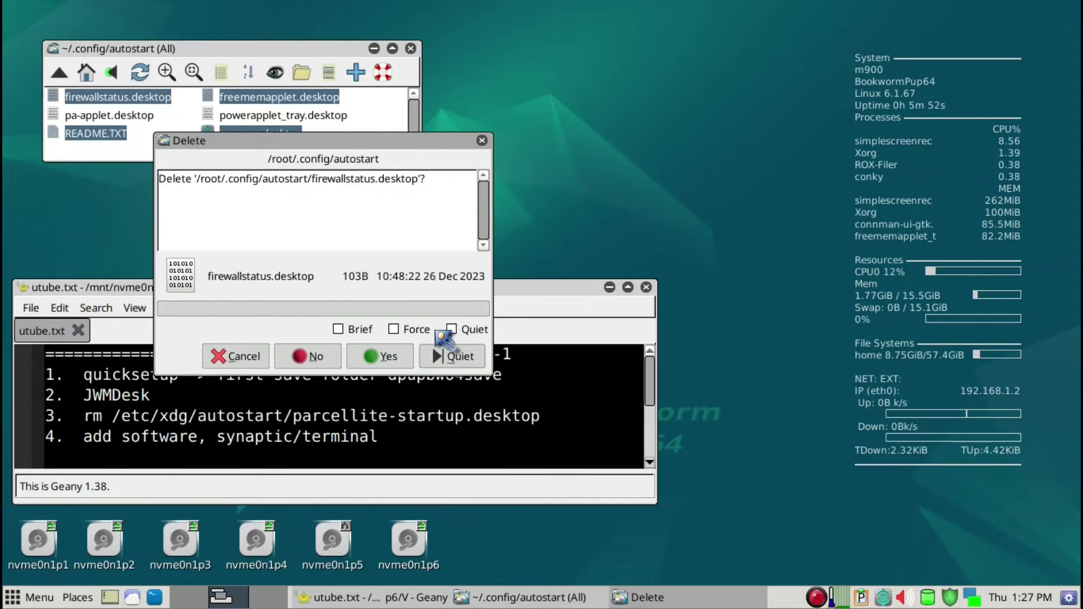
pyautogui.click(451, 330)
pyautogui.click(390, 330)
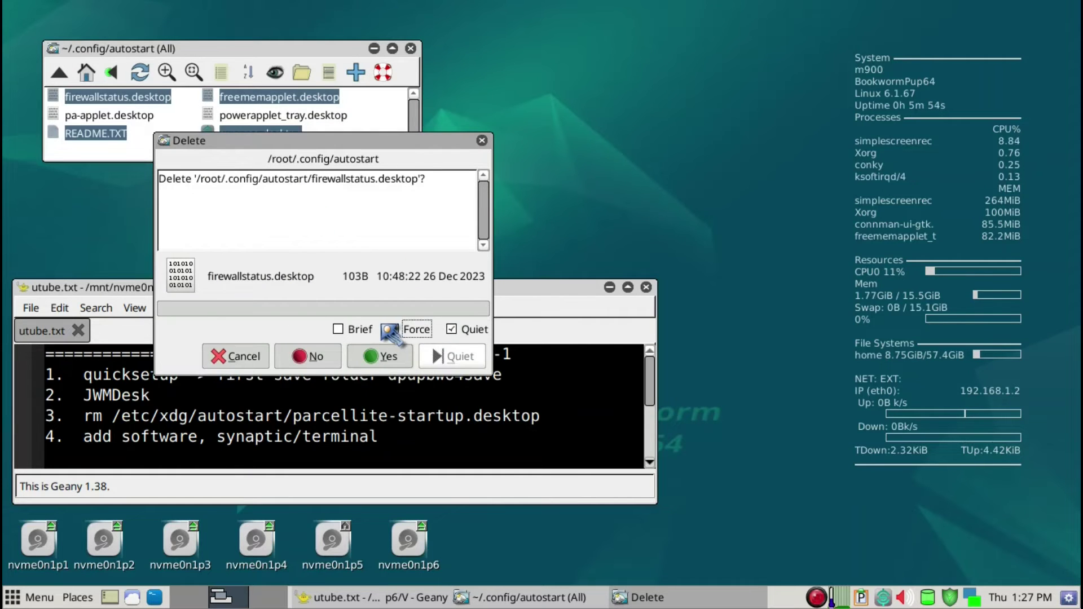
pyautogui.click(380, 355)
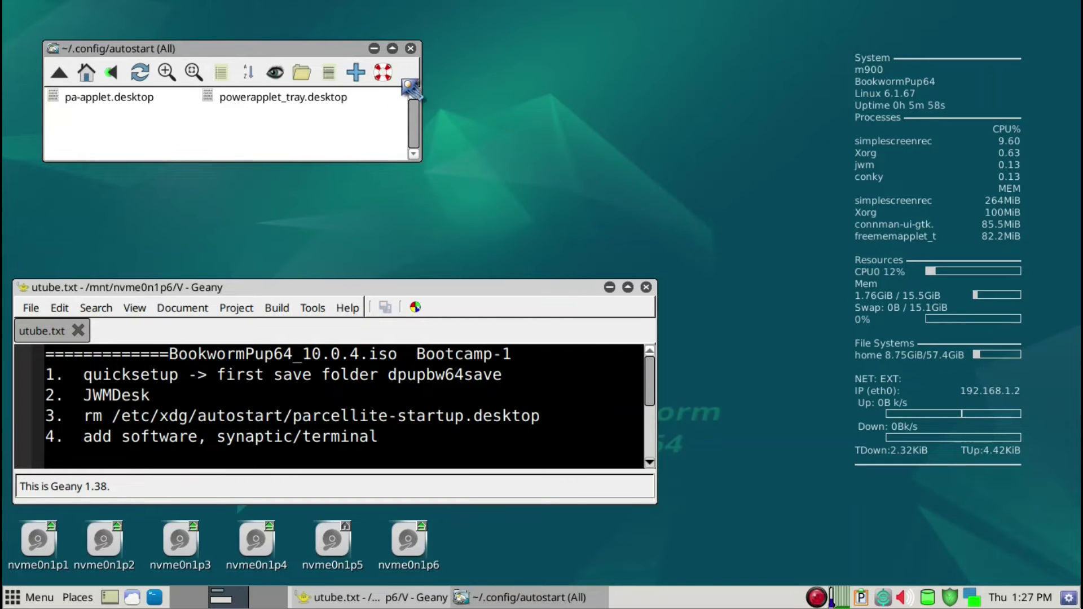
pyautogui.click(411, 49)
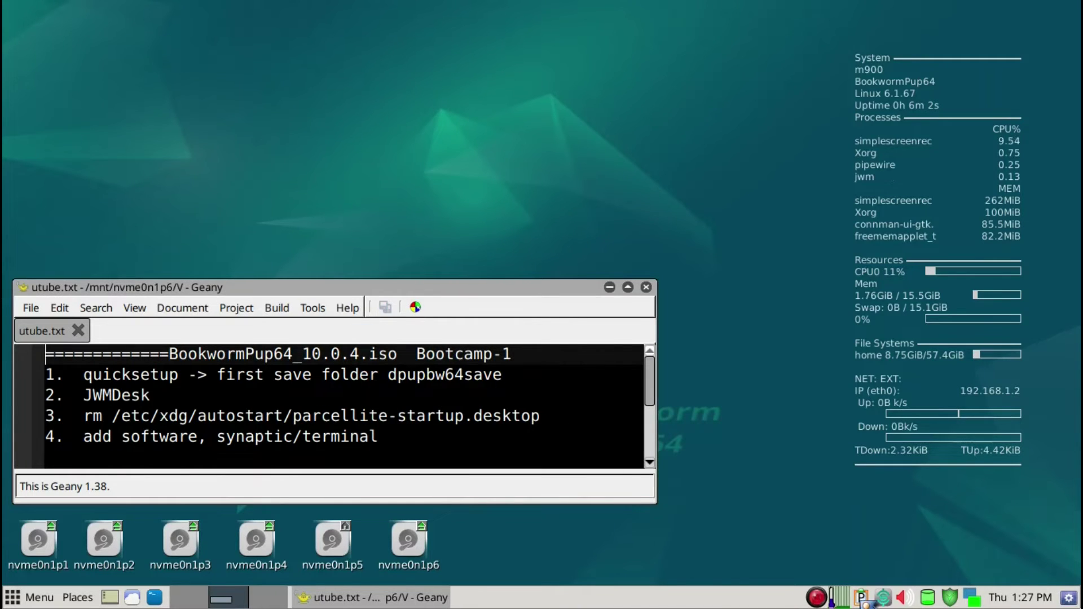
# Copy the command rm /etc/xdg/autostart/parcellite-startup.desktop from item 3 of utube.txt
pyautogui.moveTo(550, 409); pyautogui.dragTo(82, 416)
pyautogui.hotkey('ctrl', 'c')
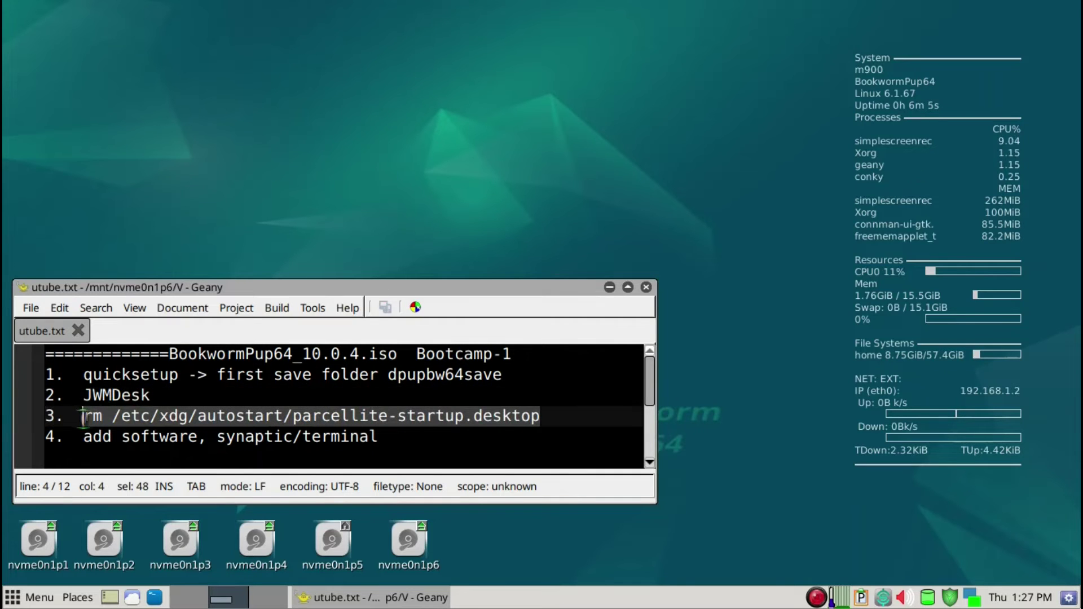
pyautogui.rightClick(156, 418)
pyautogui.click(209, 150)
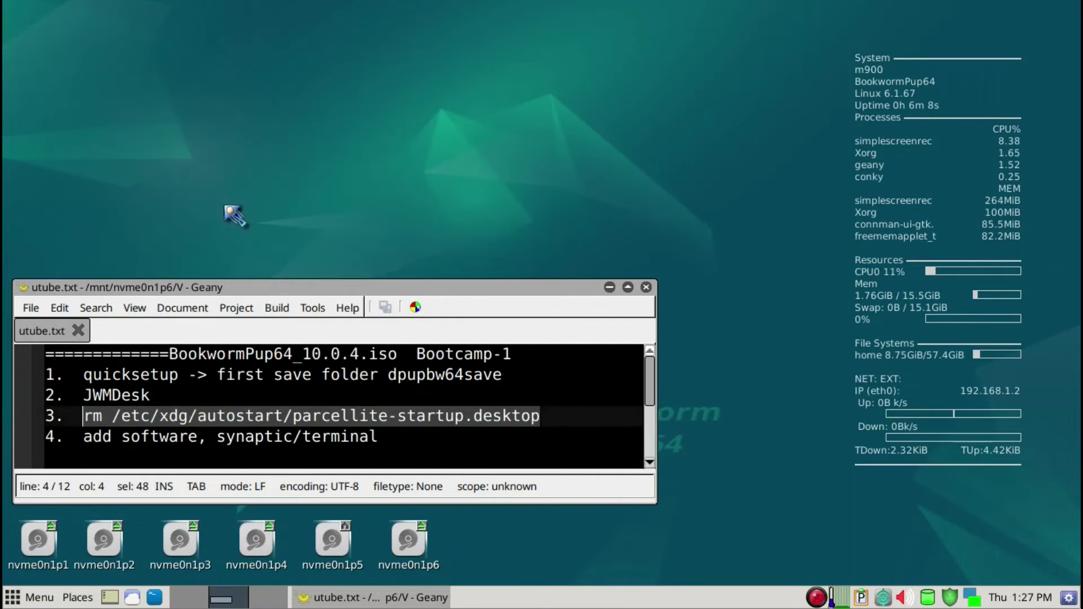
# Run the copied command rm /etc/xdg/autostart/parcellite-startup.desktop in a new terminal and close the terminal
pyautogui.click(164, 600)
pyautogui.rightClick(207, 194)
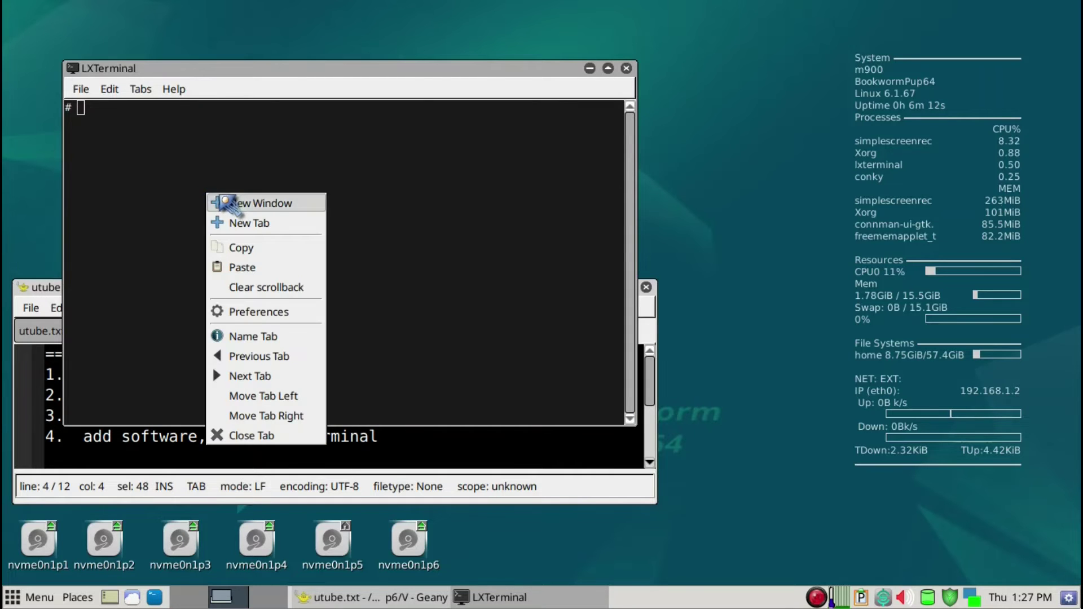
pyautogui.click(247, 270)
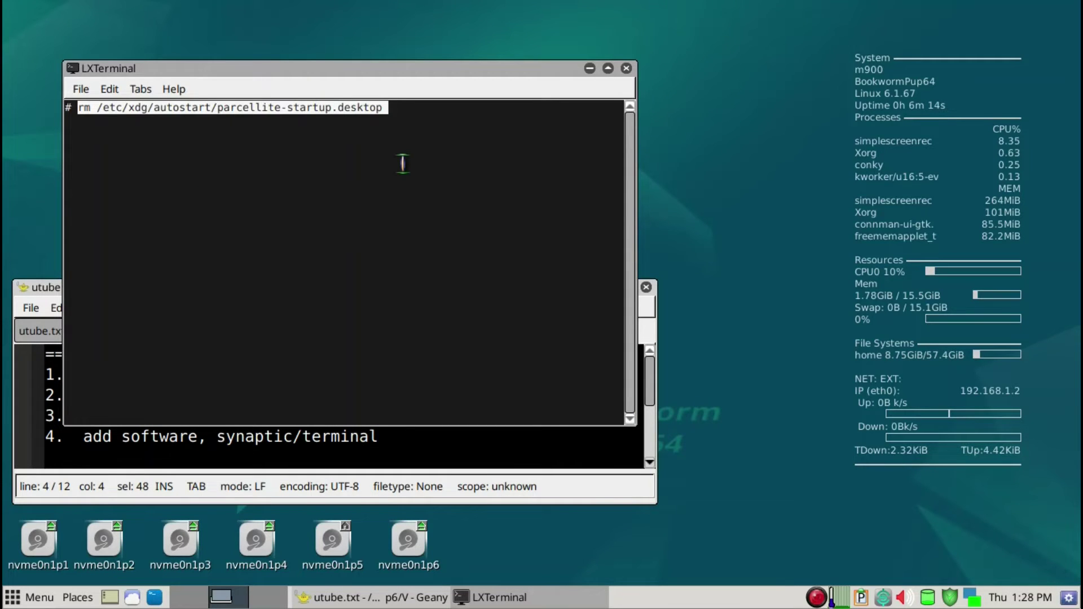
pyautogui.press('End')
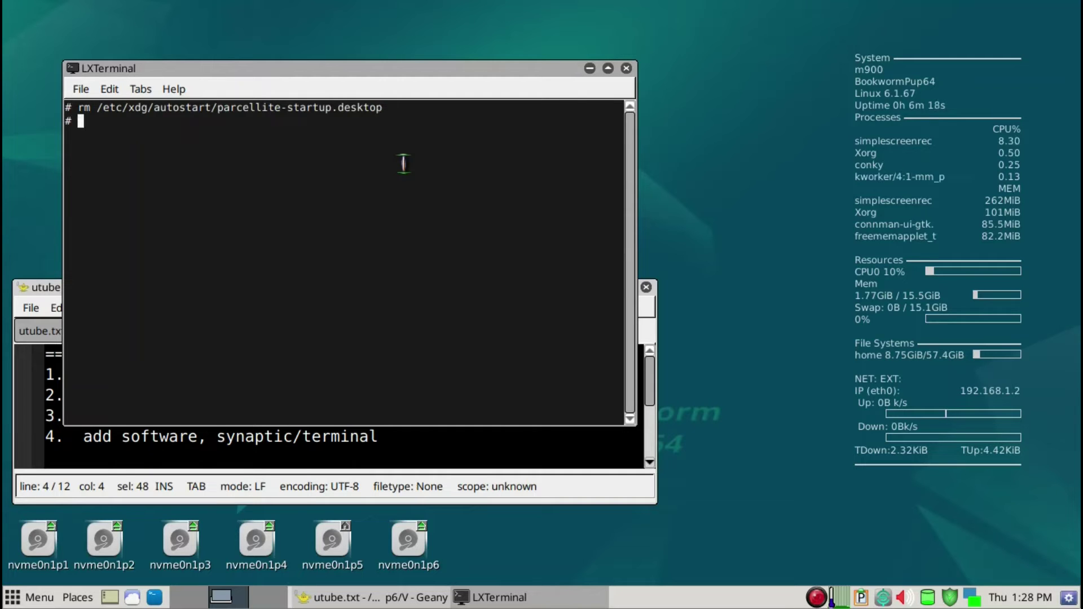
pyautogui.click(627, 69)
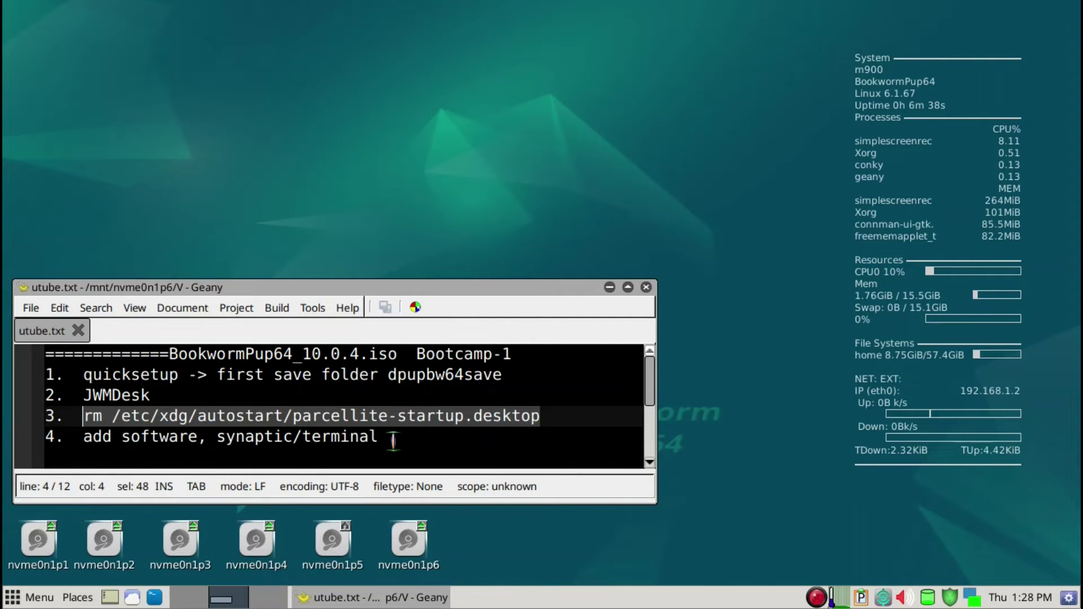
pyautogui.rightClick(817, 598)
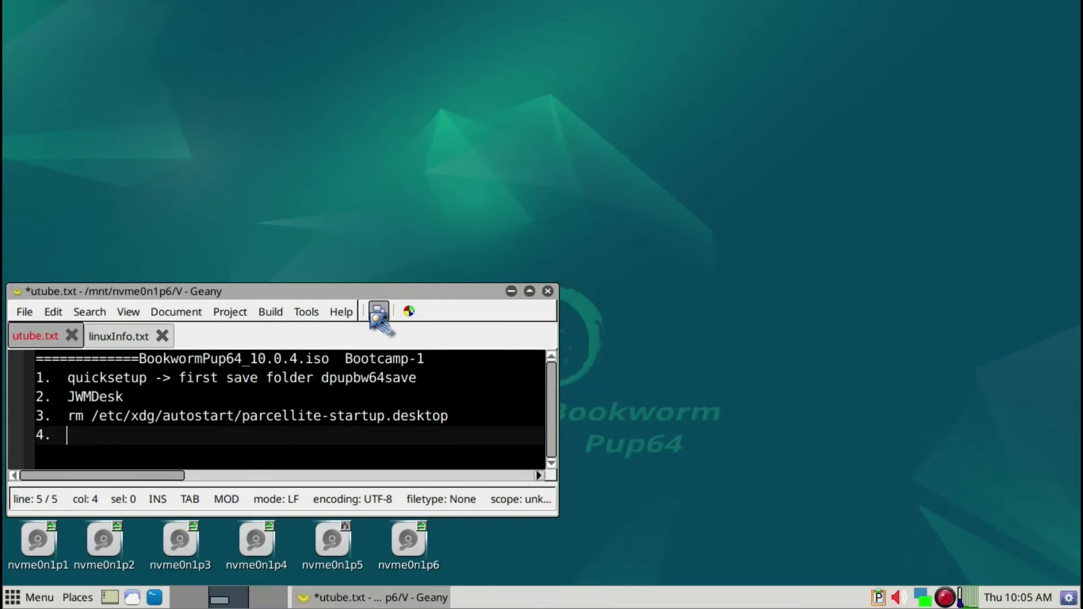
# Save the changes made in utube.txt
pyautogui.click(378, 312)
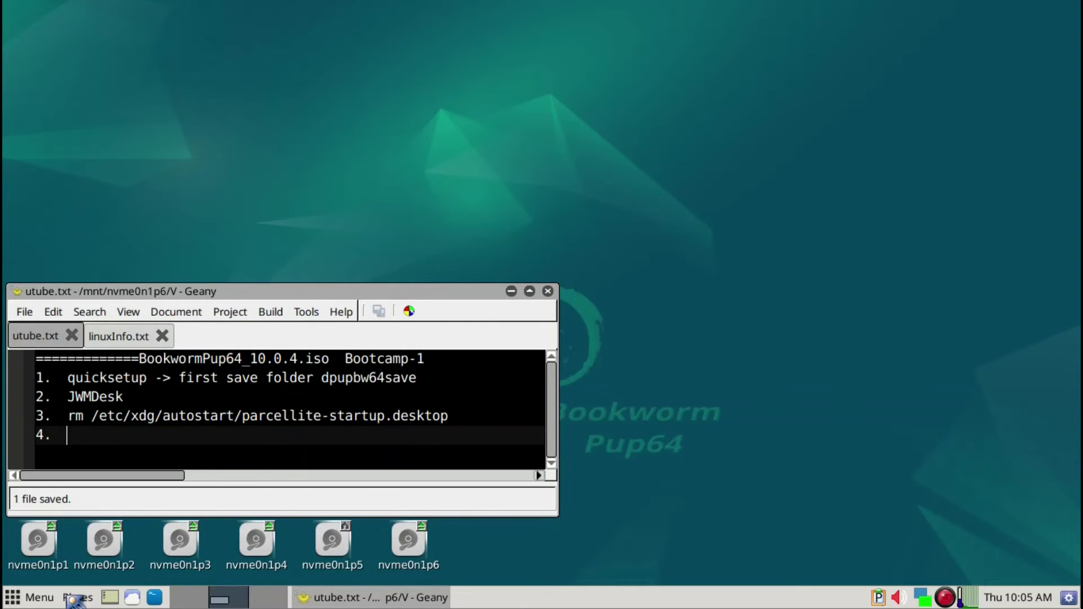
# Open the legacy Package Manager and update its package databases
pyautogui.rightClick(694, 105)
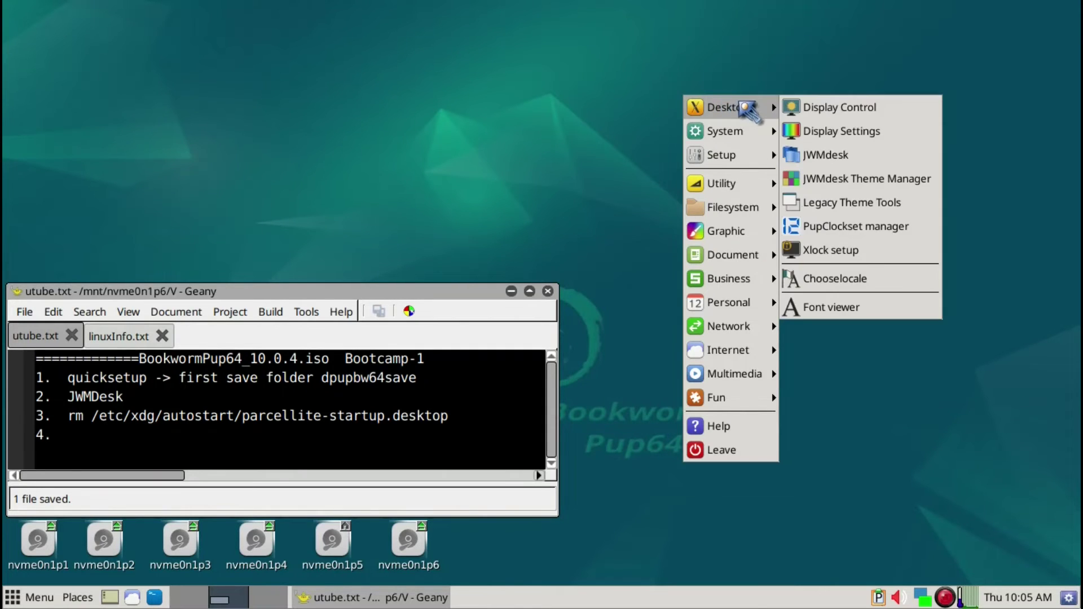
pyautogui.moveTo(751, 131)
pyautogui.moveTo(735, 113)
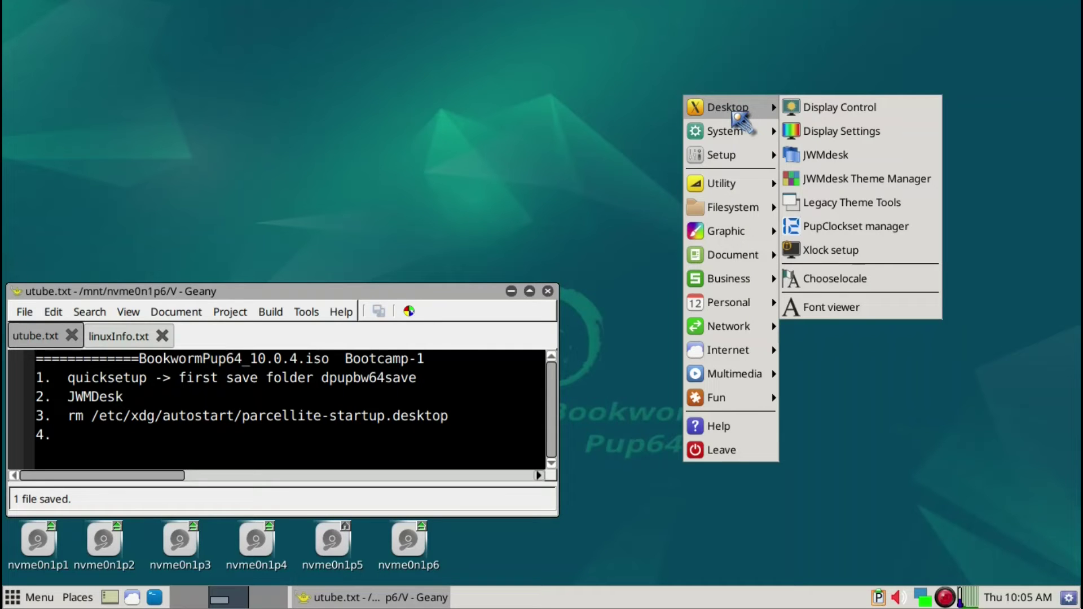
pyautogui.moveTo(736, 155)
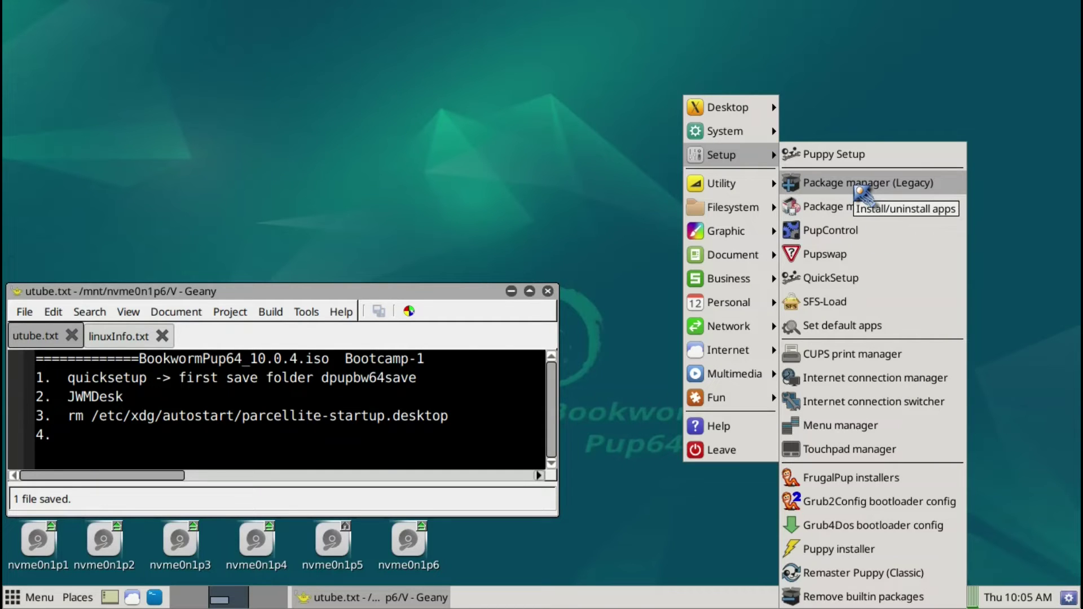
pyautogui.click(860, 191)
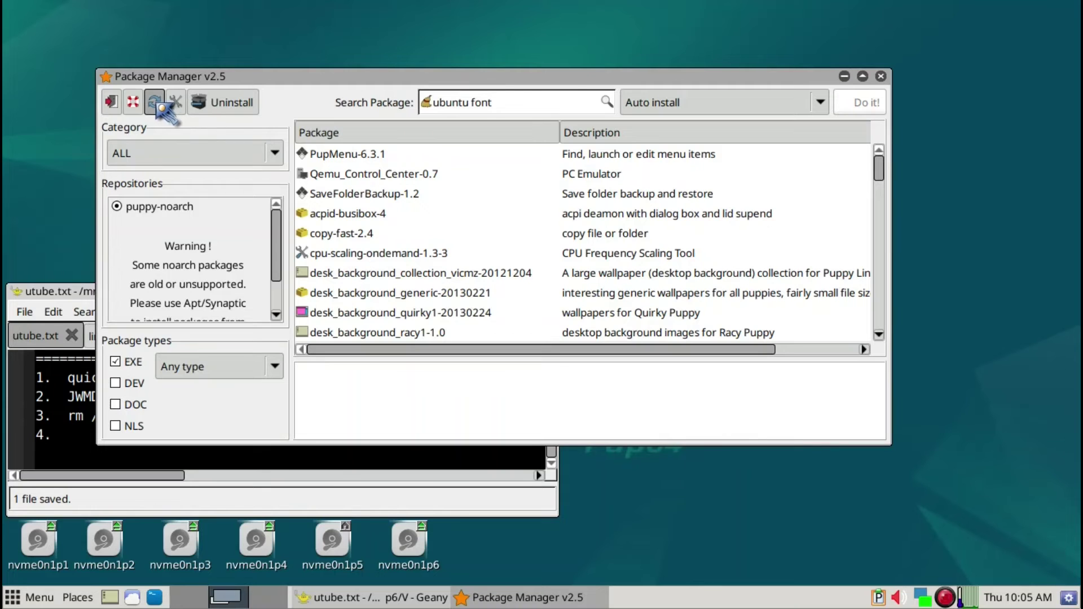
pyautogui.click(155, 103)
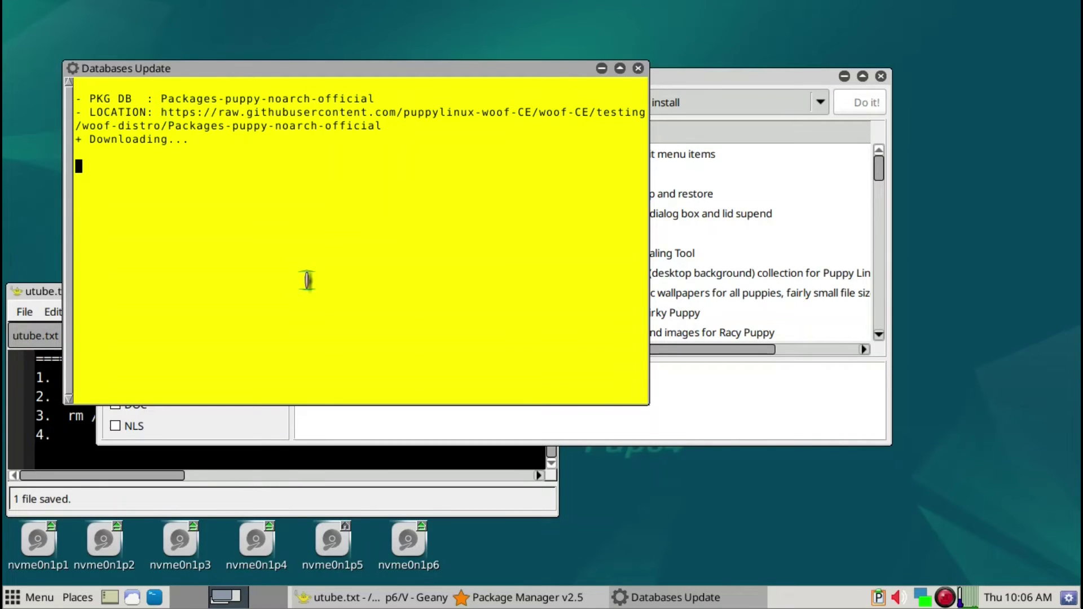
pyautogui.moveTo(683, 80); pyautogui.dragTo(760, 144)
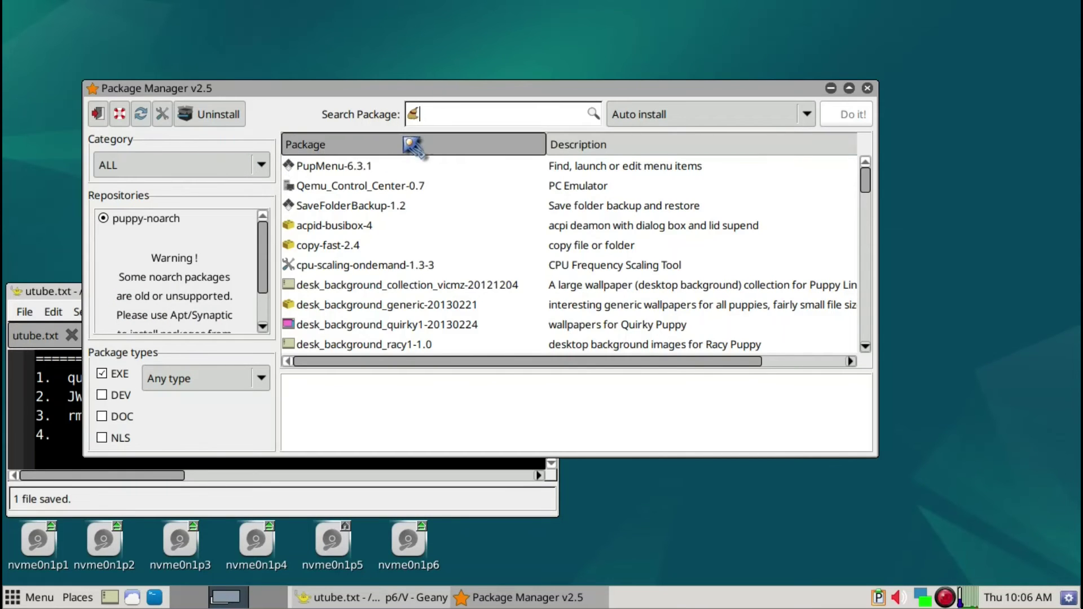
# Search the legacy Package Manager for "ubuntu font" and close the package manager
pyautogui.click(444, 116)
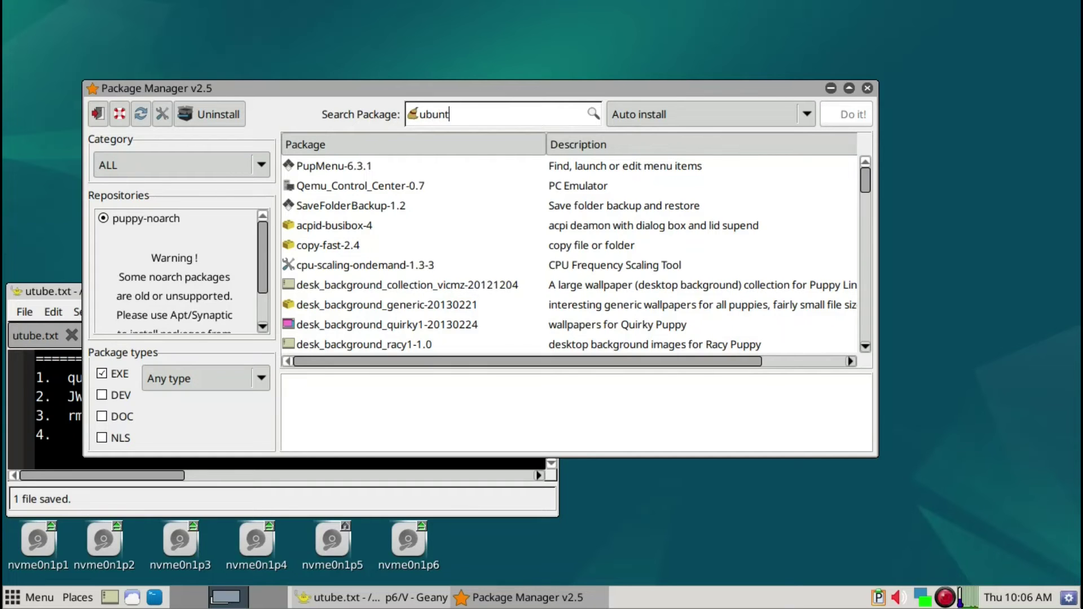
pyautogui.press('Return')
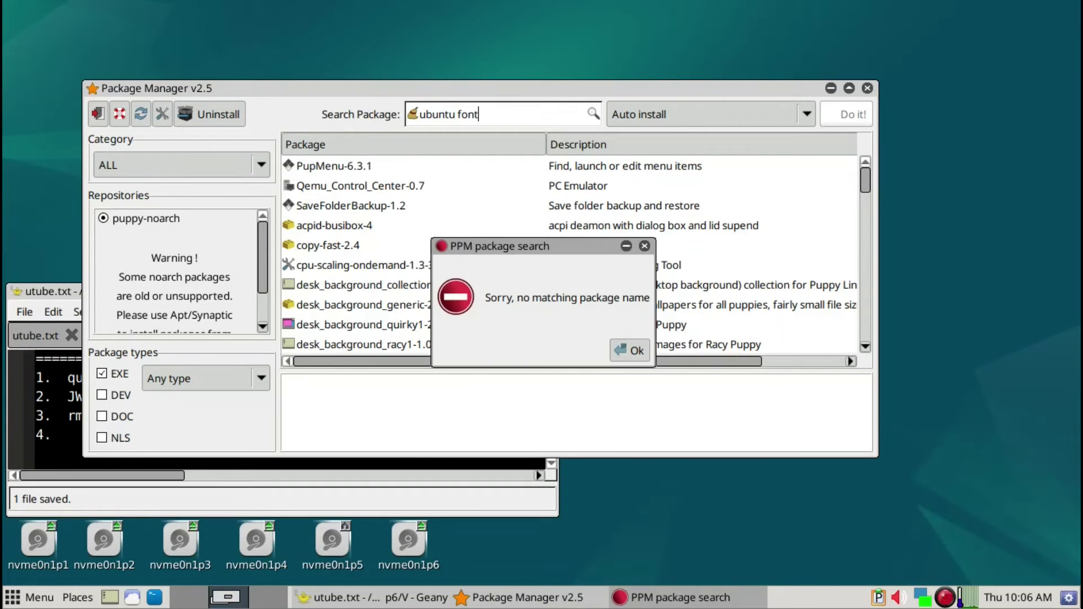
pyautogui.click(632, 352)
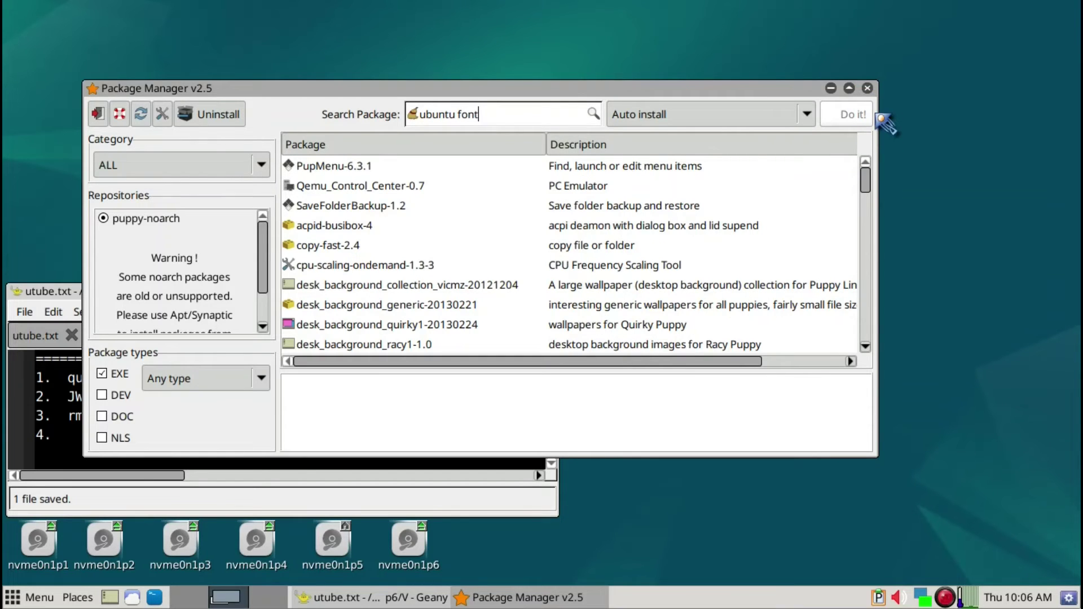
pyautogui.hotkey('alt', 'F4')
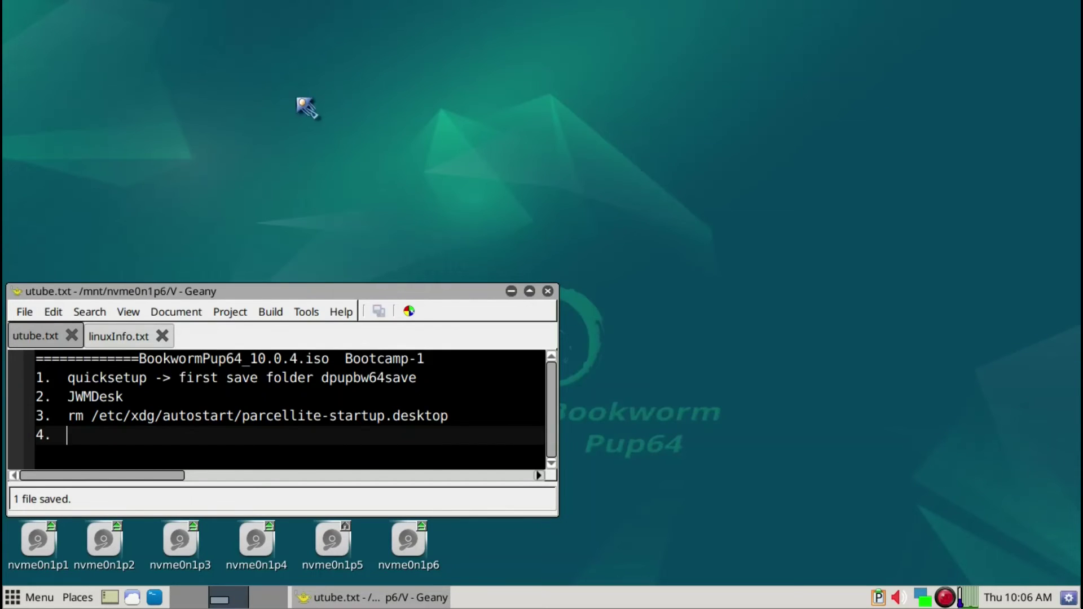
# Reopen the legacy Package Manager, repeat the "ubuntu font" search, browse the puppy-noarch package list and close the window
pyautogui.rightClick(330, 90)
pyautogui.moveTo(371, 126)
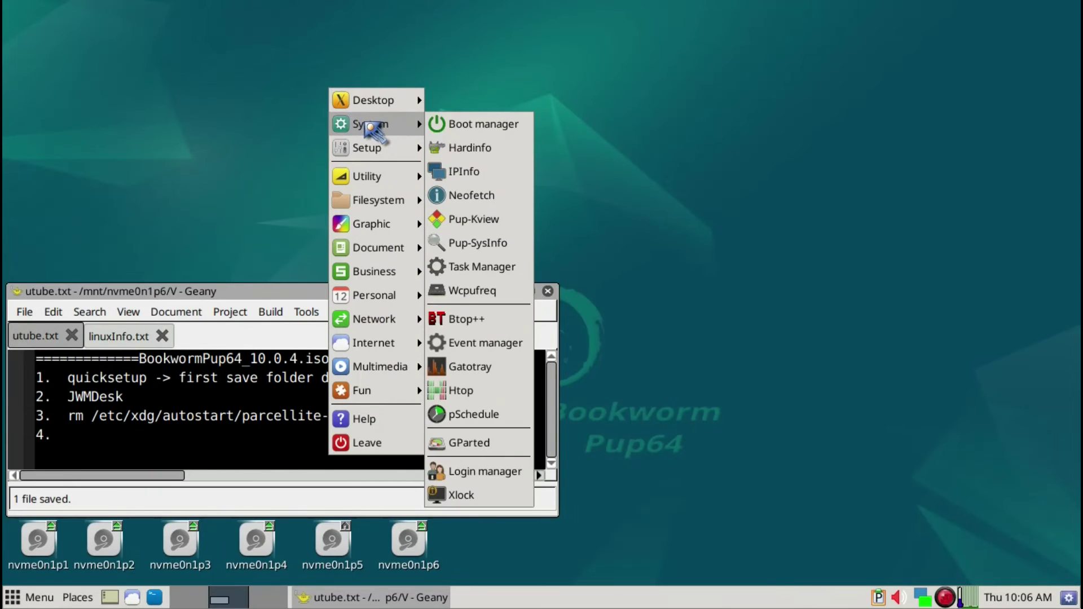
pyautogui.moveTo(374, 105)
pyautogui.moveTo(383, 149)
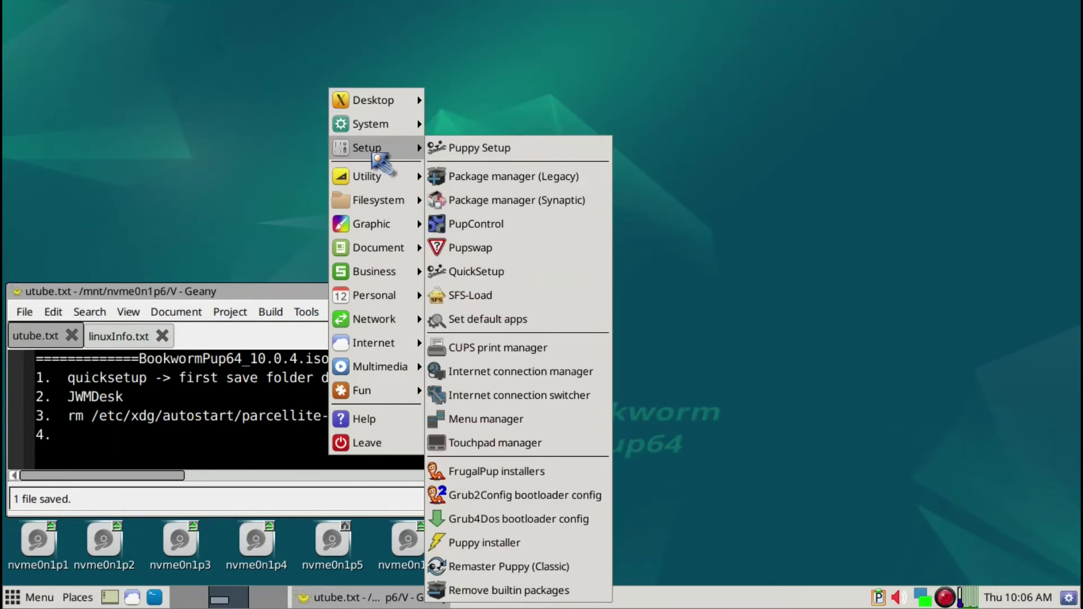
pyautogui.click(488, 180)
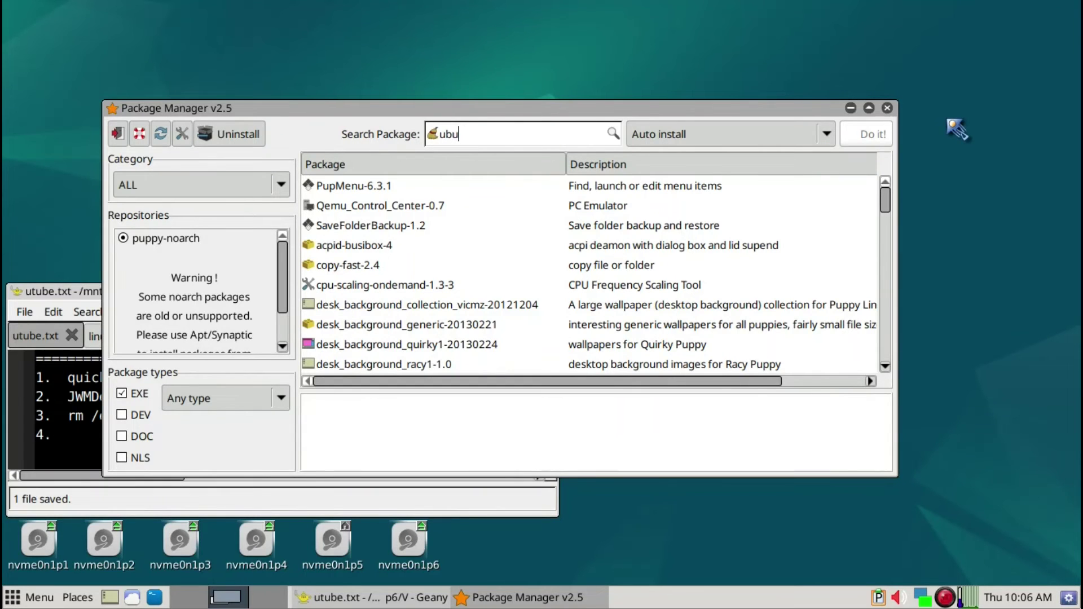
pyautogui.press('Return')
pyautogui.press('Return')
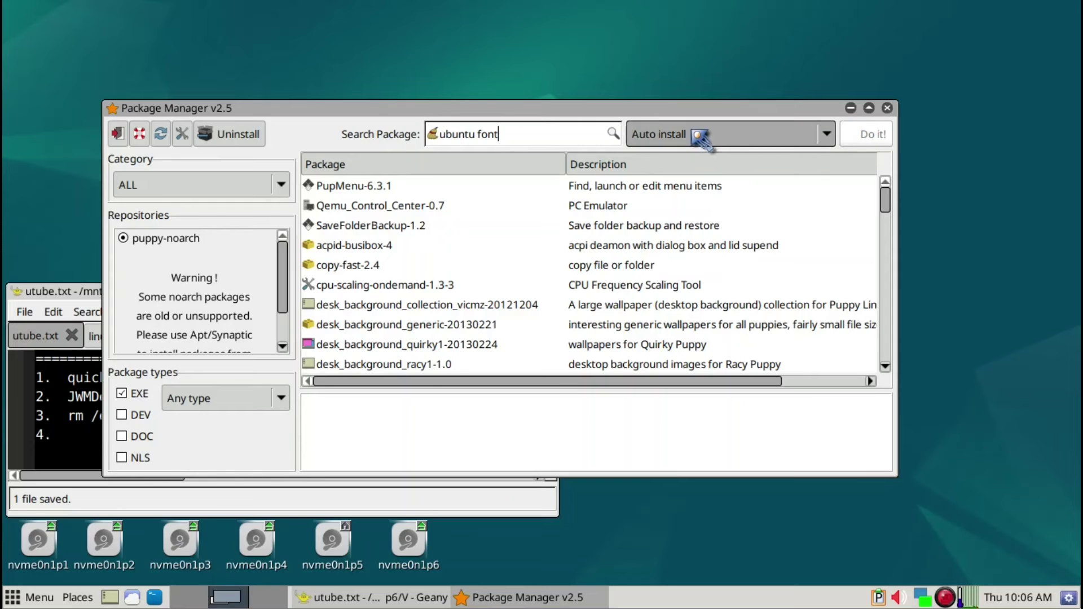
pyautogui.moveTo(653, 113); pyautogui.dragTo(666, 106)
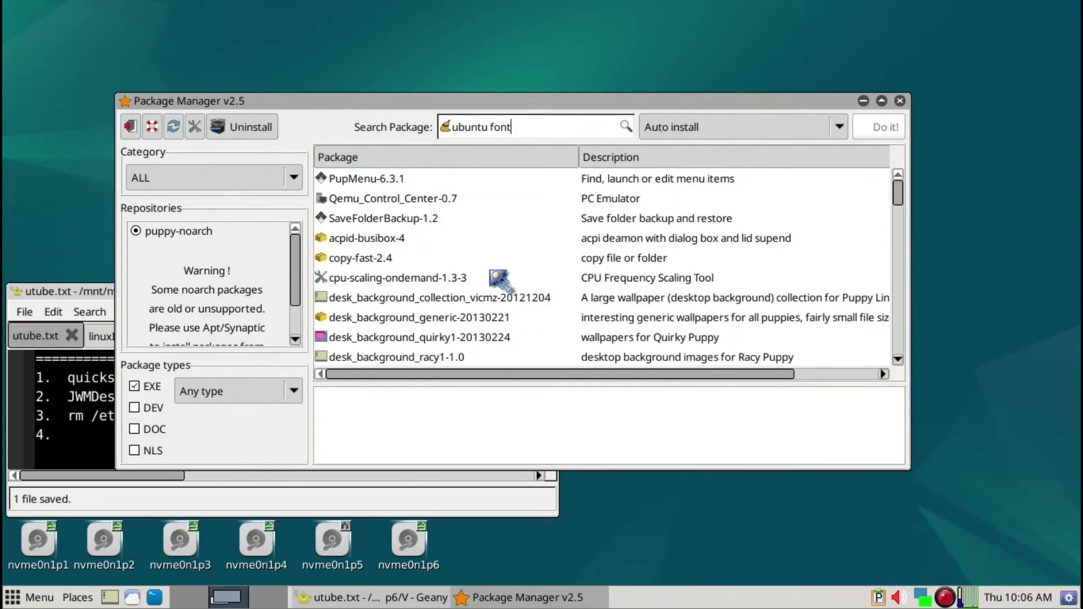
pyautogui.scroll(-3, 498, 290)
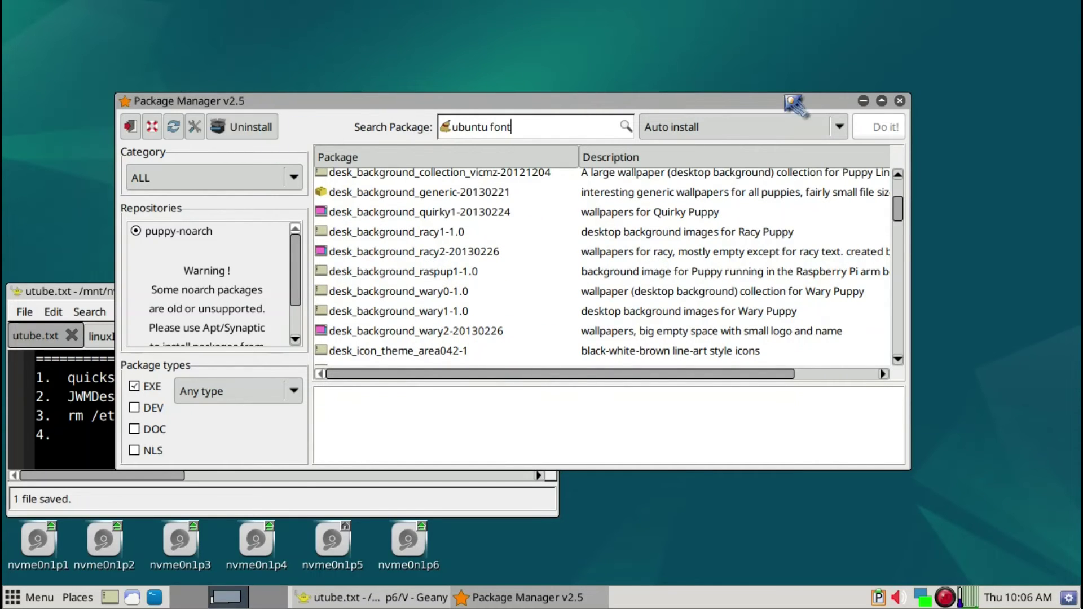
pyautogui.click(904, 103)
# Open the Synaptic package manager, dismiss its quick introduction, reload the package information and maximize the window
pyautogui.rightClick(593, 92)
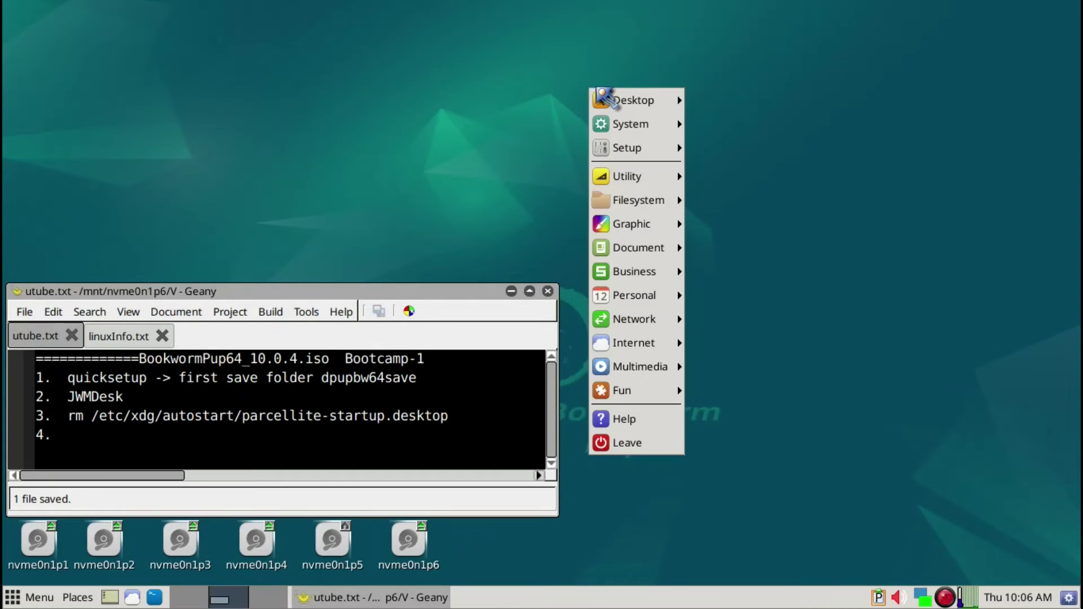
pyautogui.moveTo(629, 104)
pyautogui.moveTo(646, 149)
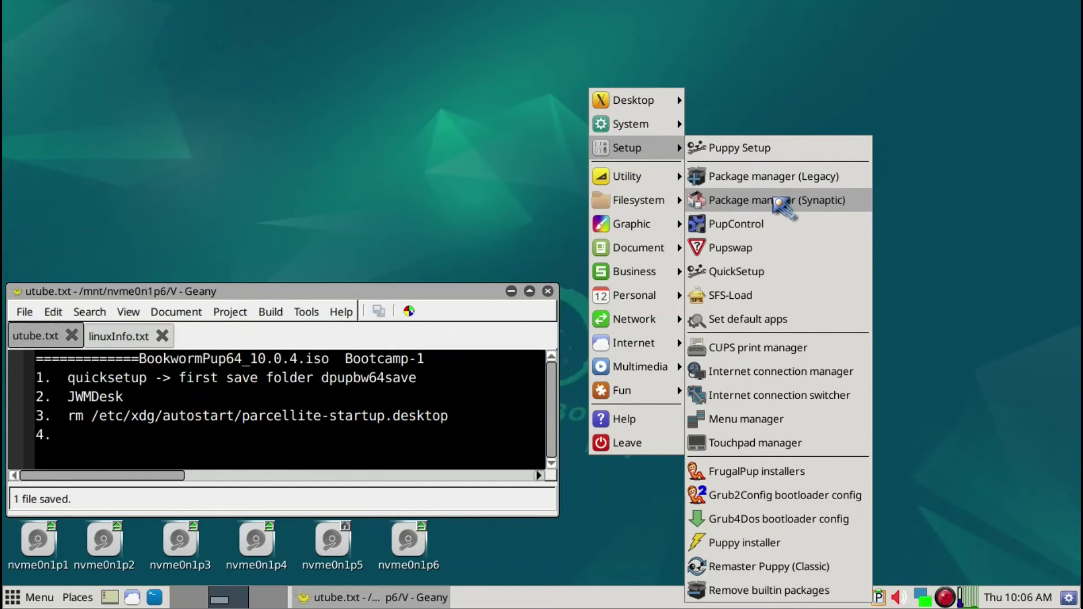
pyautogui.click(781, 204)
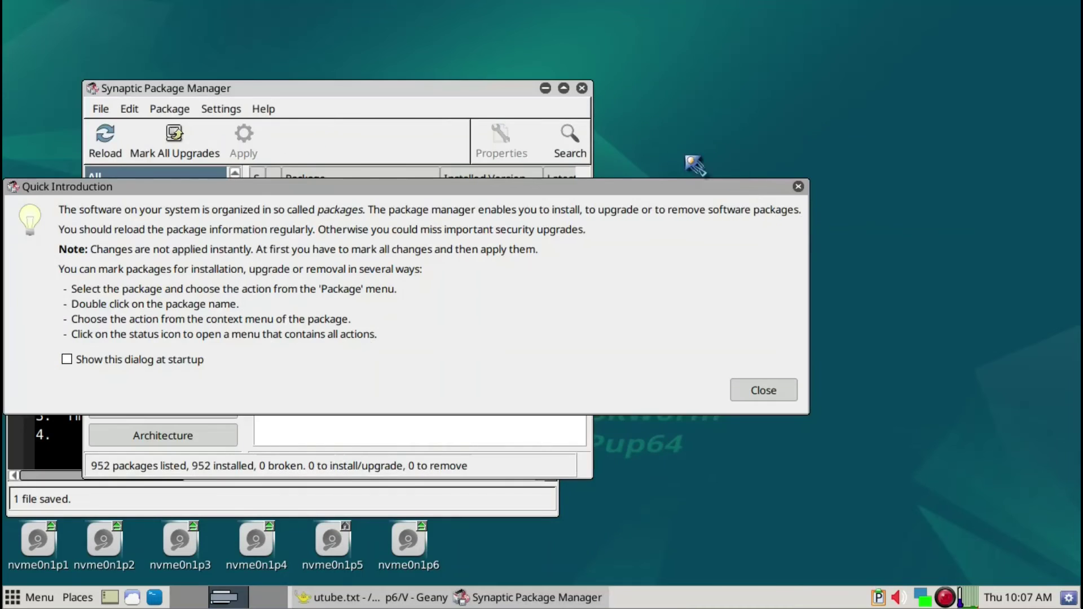
pyautogui.click(768, 391)
pyautogui.click(108, 136)
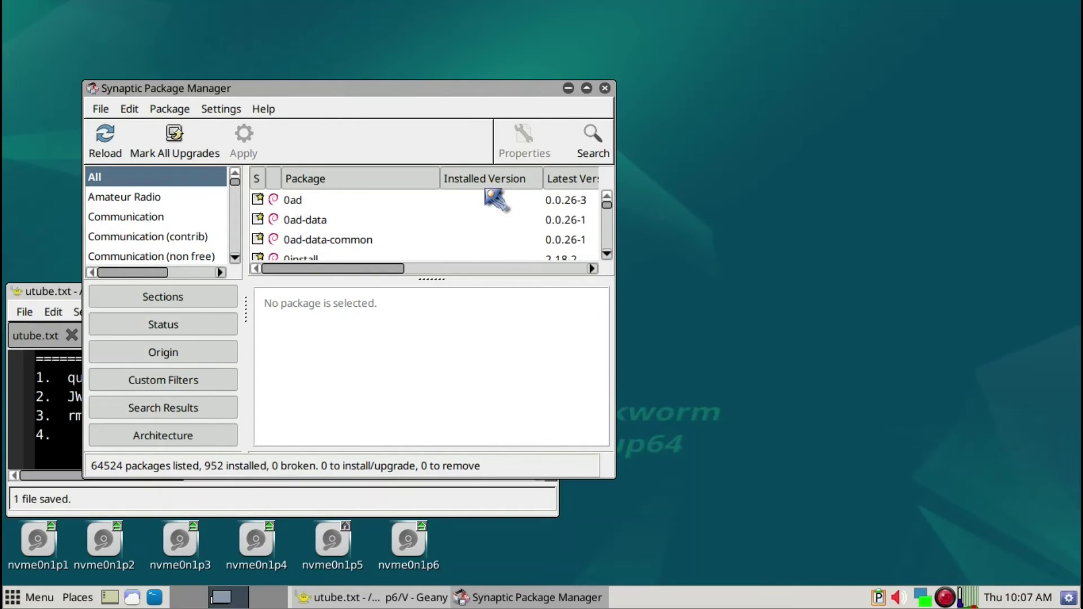
pyautogui.doubleClick(447, 90)
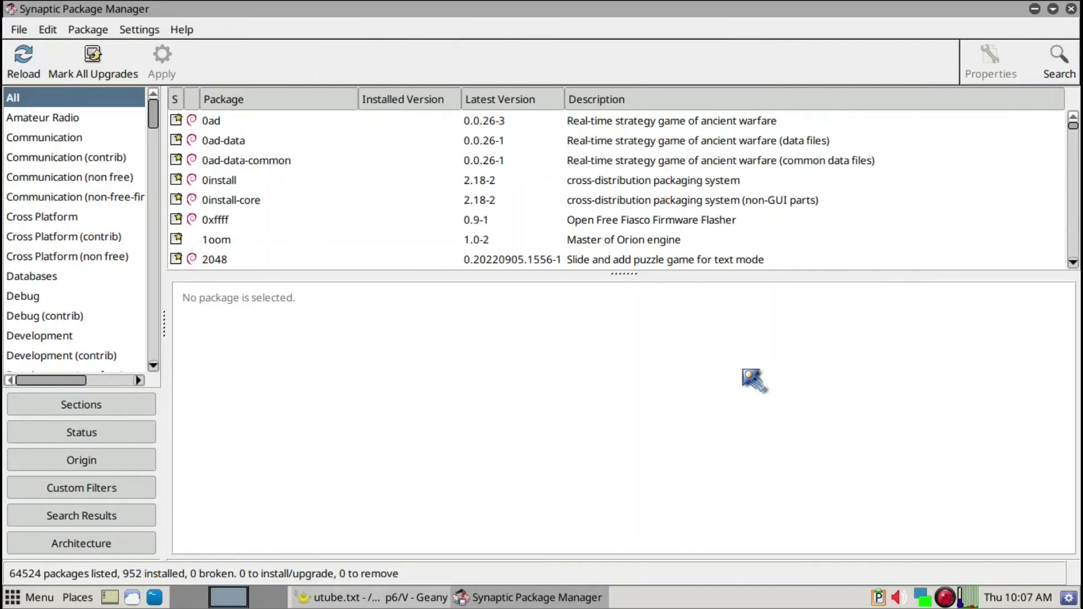
# Search Synaptic for "ubuntu font" and mark the fonts-ubuntu package for installation
pyautogui.hotkey('ctrl', 'f')
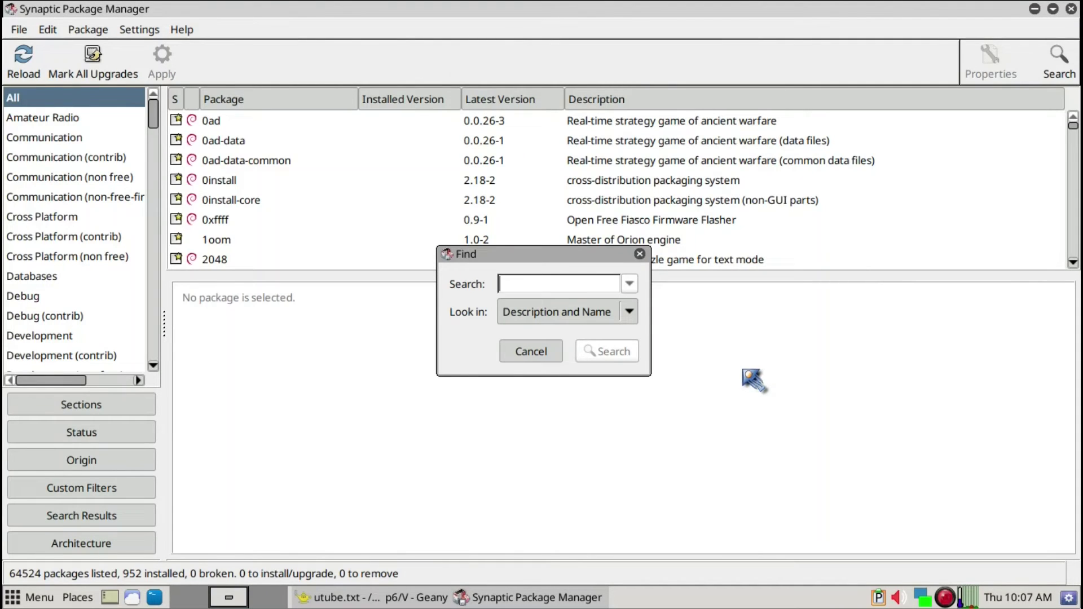
pyautogui.write('ubuntu font')
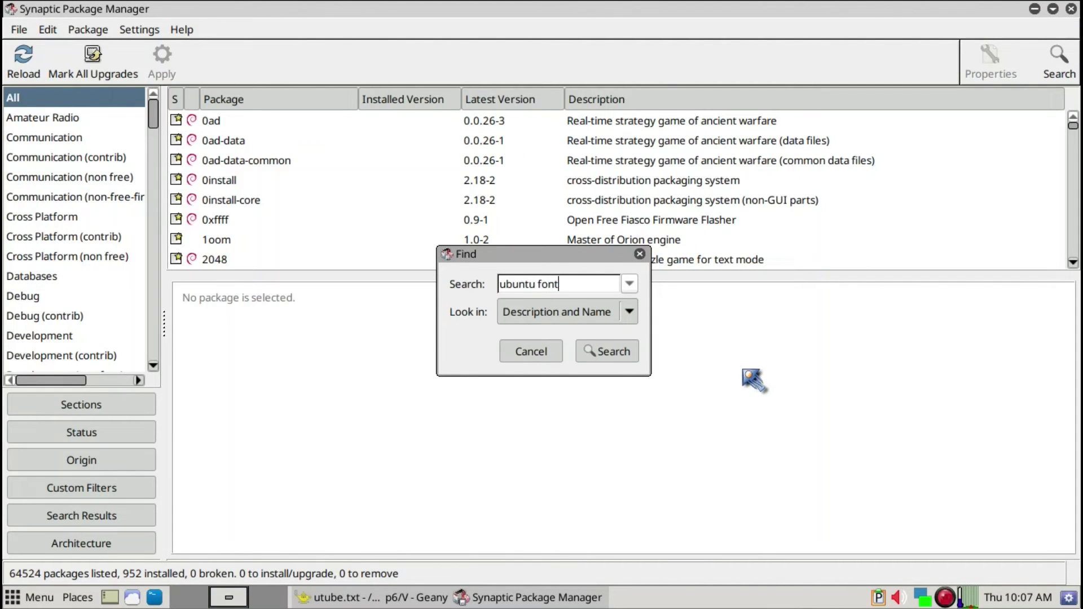
pyautogui.press('Return')
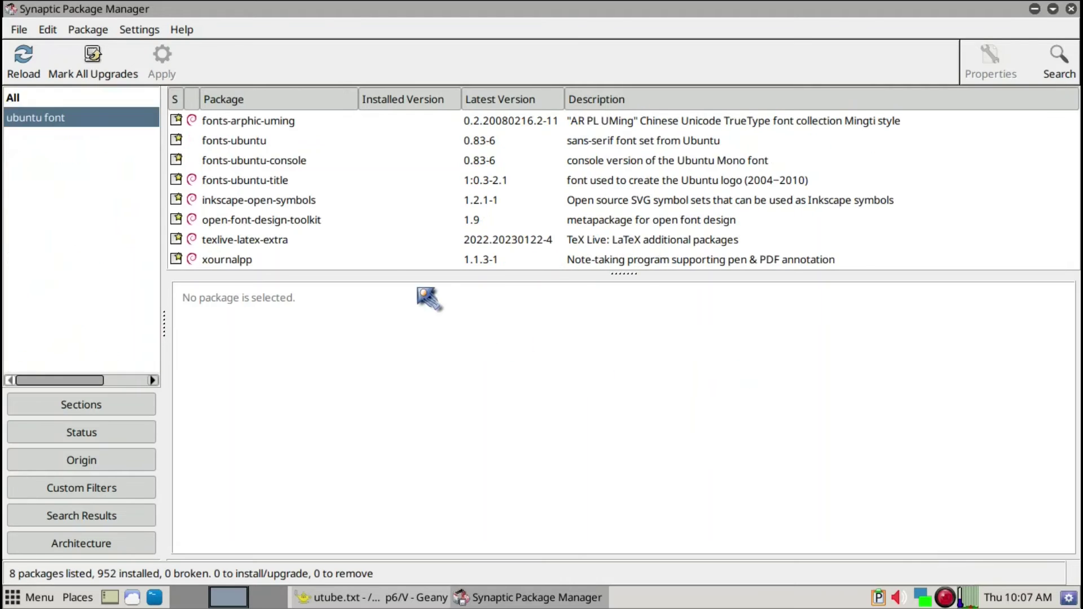
pyautogui.rightClick(248, 146)
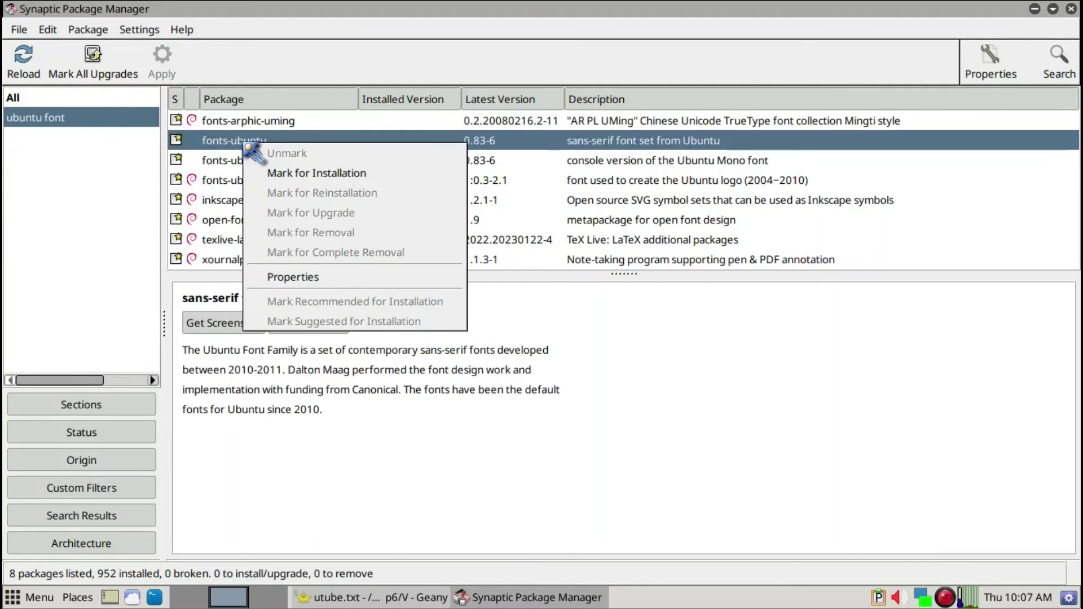
pyautogui.click(292, 172)
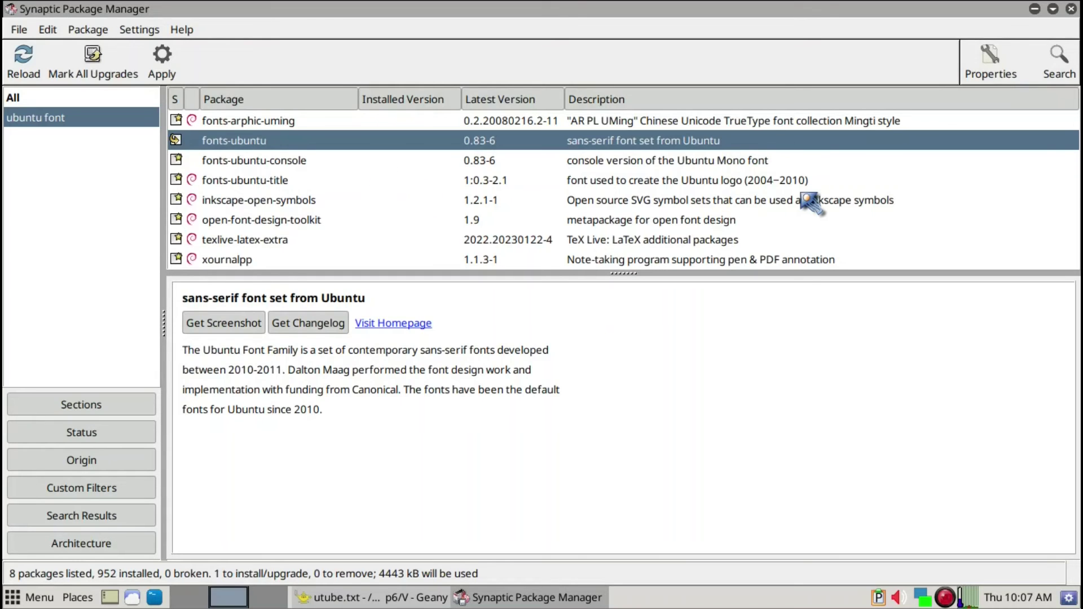
# Search for "korean font" and mark the fonts-baekmuk package for installation
pyautogui.hotkey('ctrl', 'f')
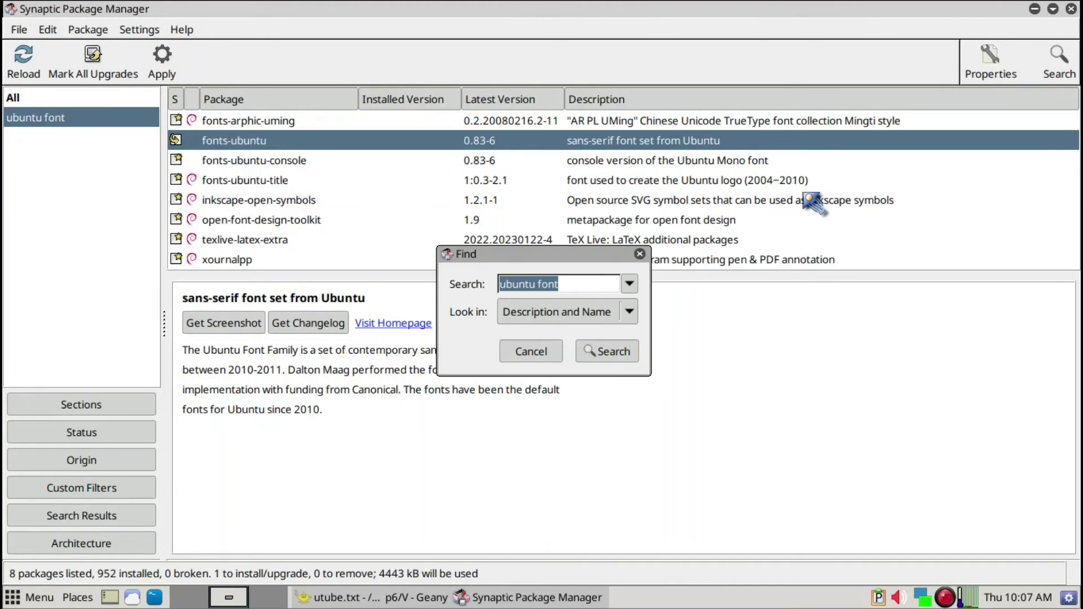
pyautogui.write('korean font')
pyautogui.press('Return')
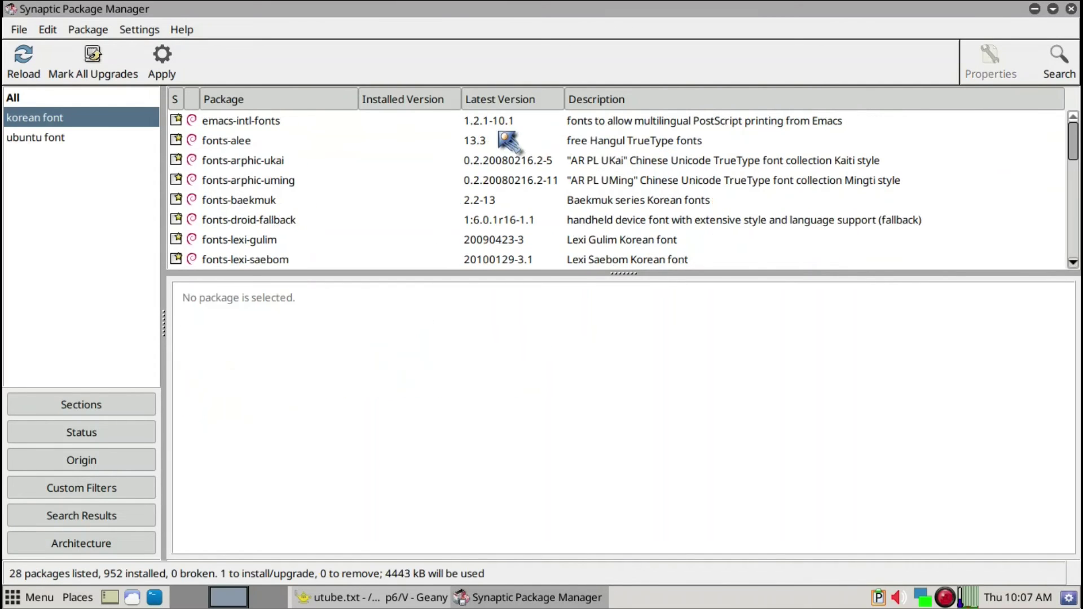
pyautogui.rightClick(270, 202)
pyautogui.click(319, 224)
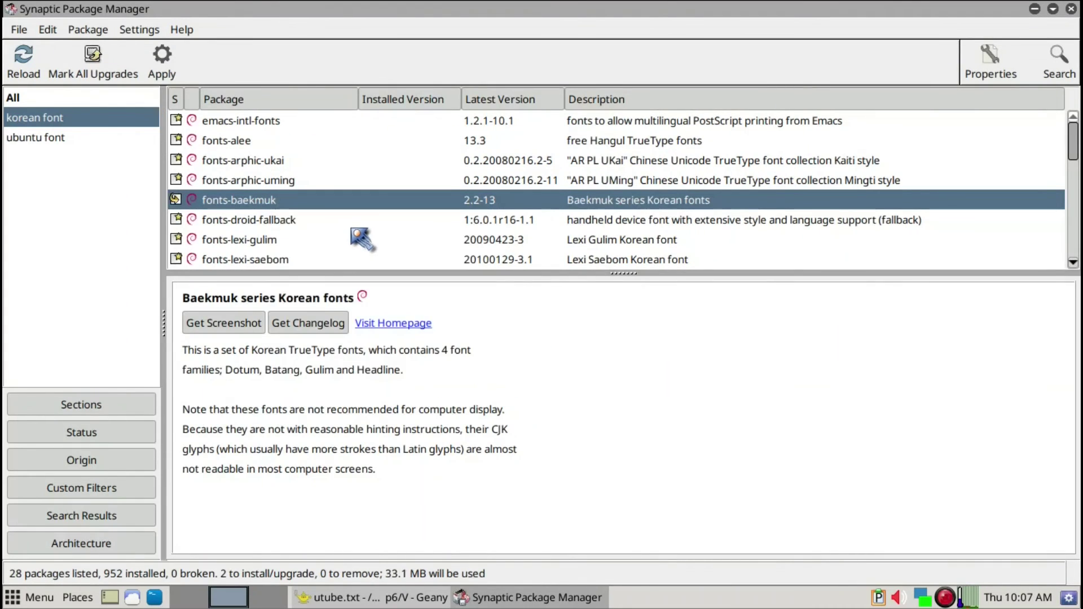
# Mark the fixed-width Korean font package fonts-naver-d2coding for installation as well
pyautogui.scroll(-5, 356, 228)
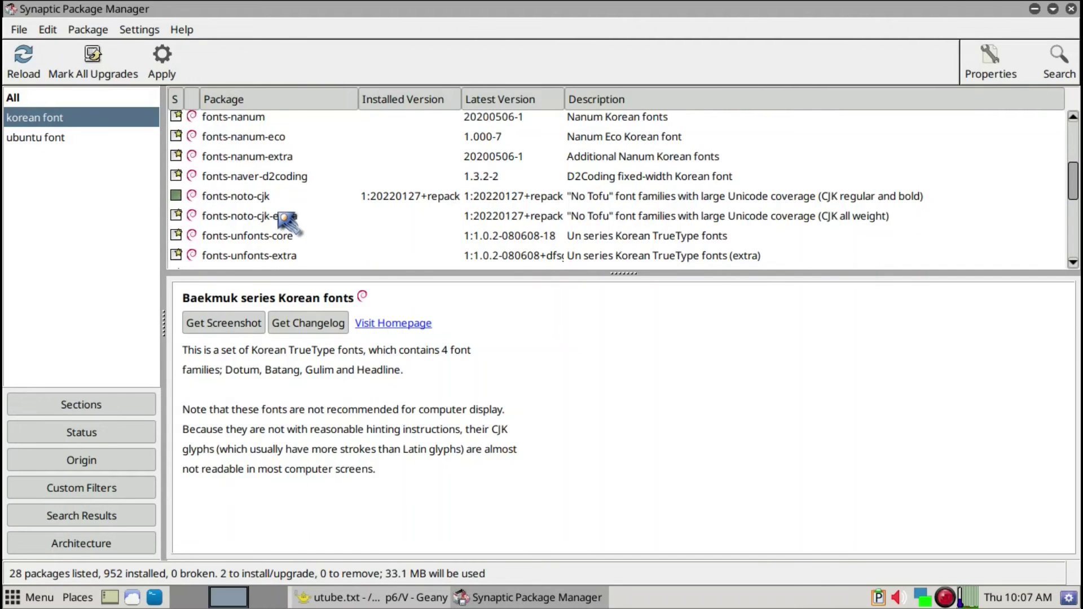
pyautogui.rightClick(280, 178)
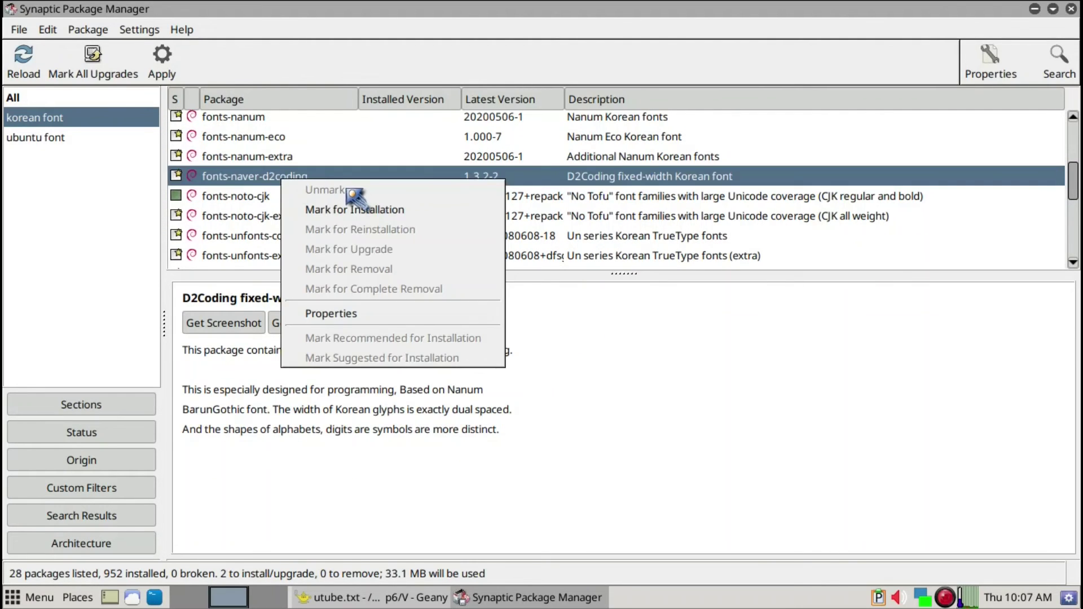
pyautogui.click(369, 212)
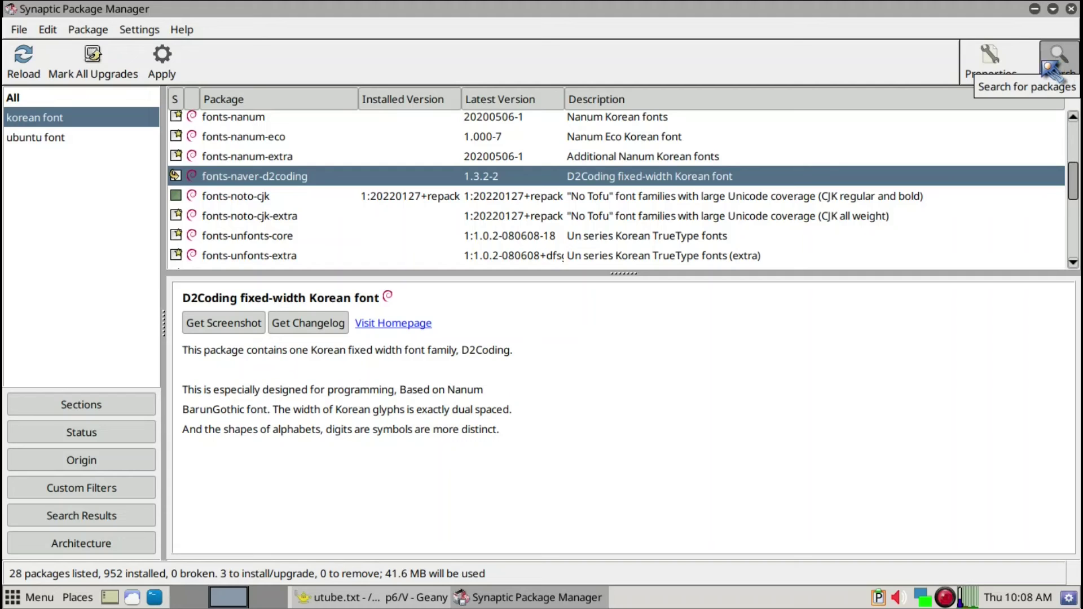
pyautogui.scroll(-1, 455, 199)
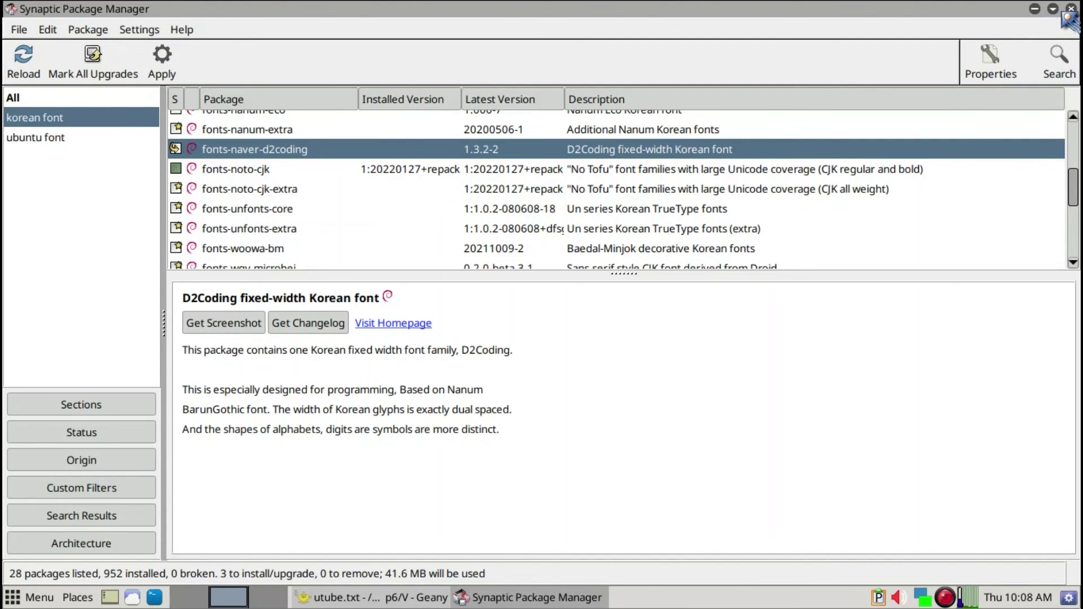
# Apply the marked changes to install the font packages and quit Synaptic
pyautogui.click(179, 59)
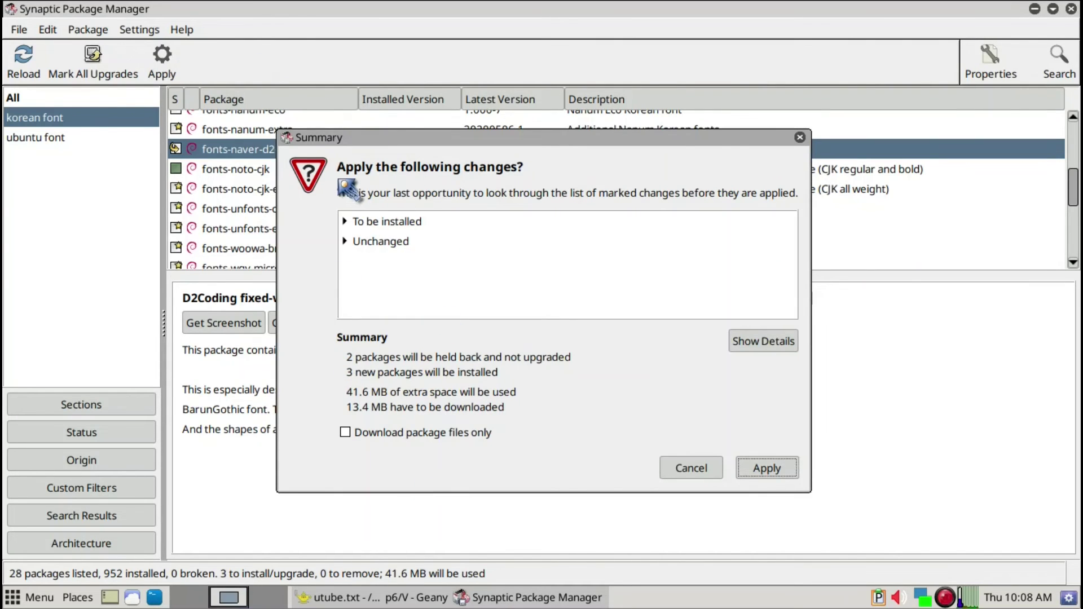
pyautogui.click(775, 471)
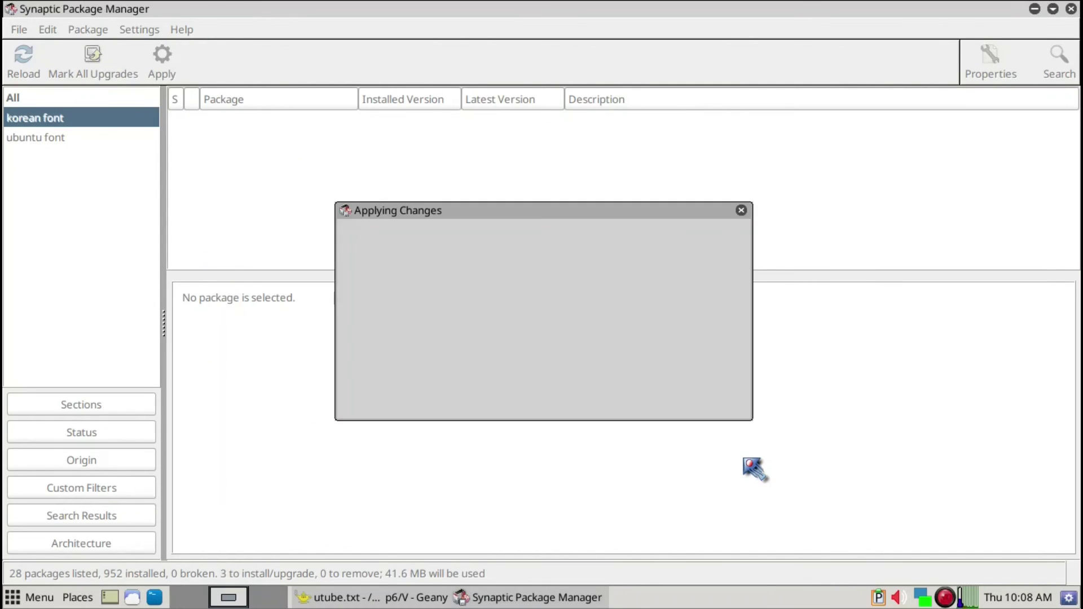
pyautogui.click(516, 342)
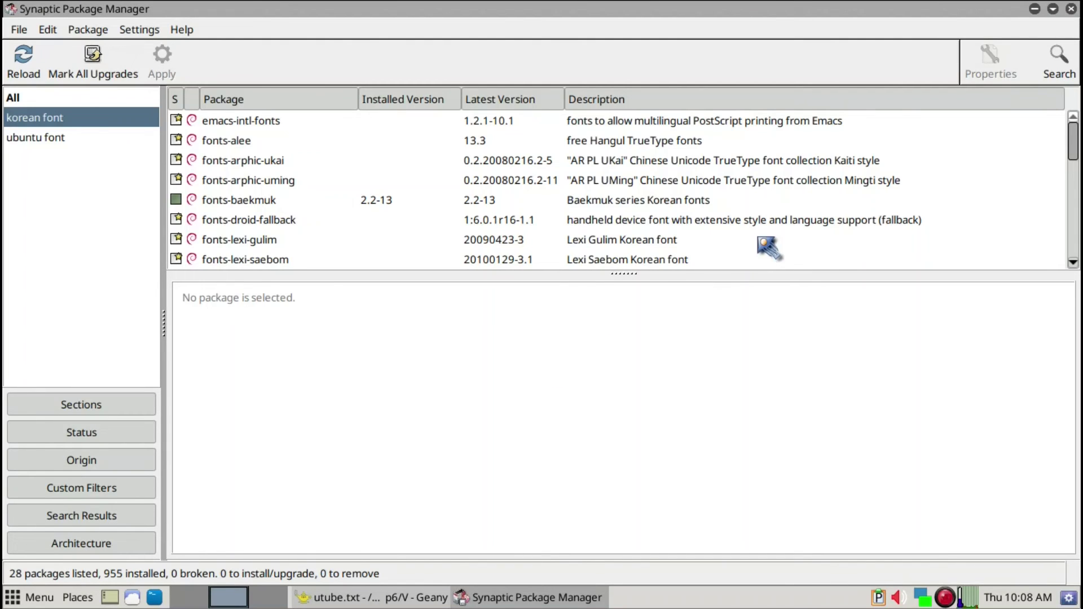
pyautogui.hotkey('ctrl', 'q')
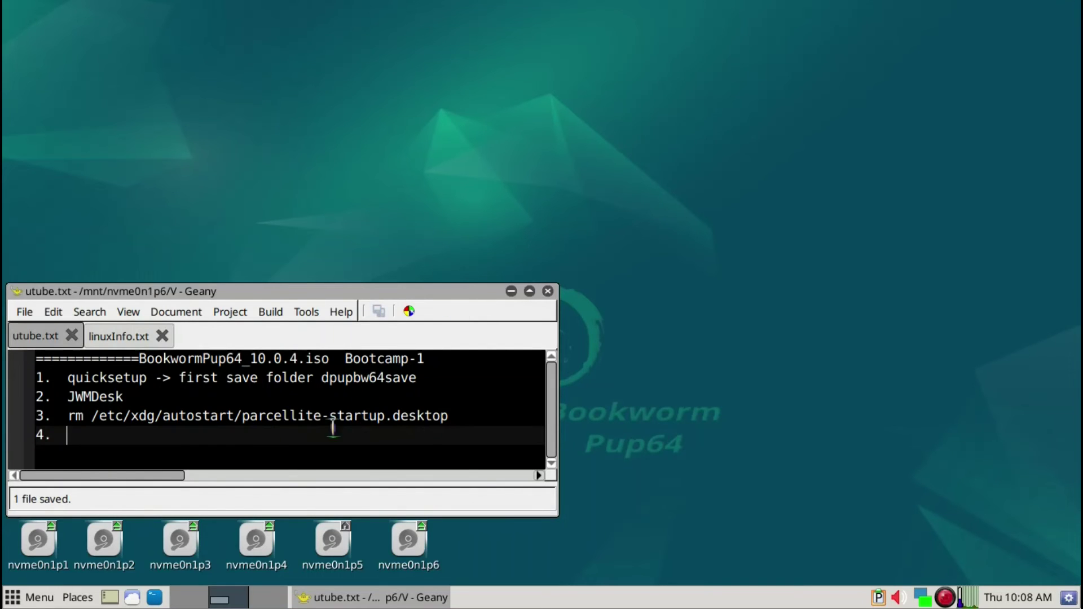
# Open a terminal and enter, without running it, the command "apt install -y wmctrl exiv2 neofetch xterm gimp"
pyautogui.click(186, 597)
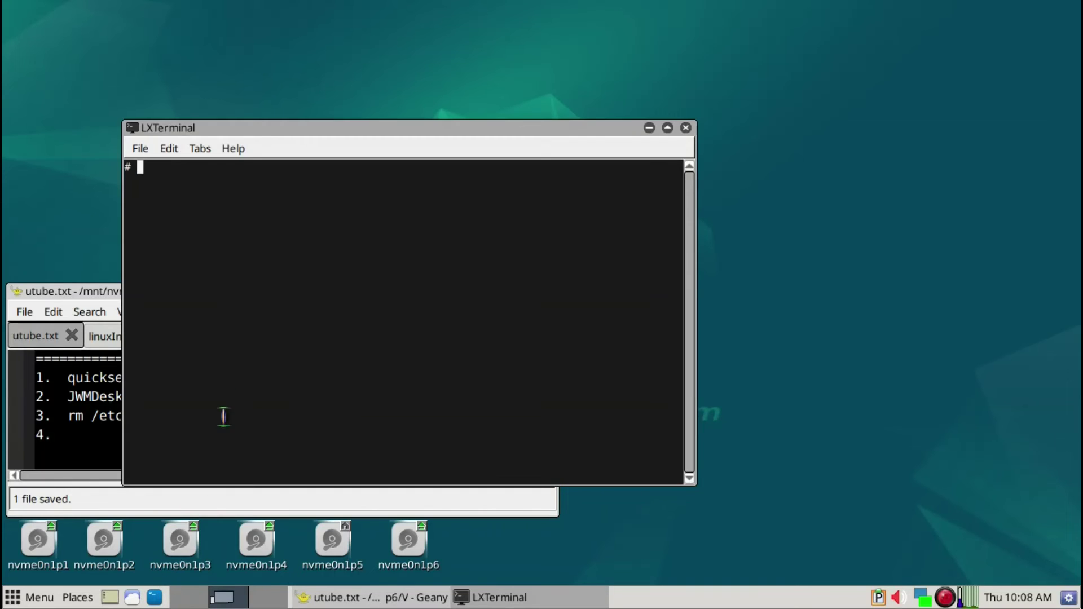
pyautogui.moveTo(337, 133); pyautogui.dragTo(540, 68)
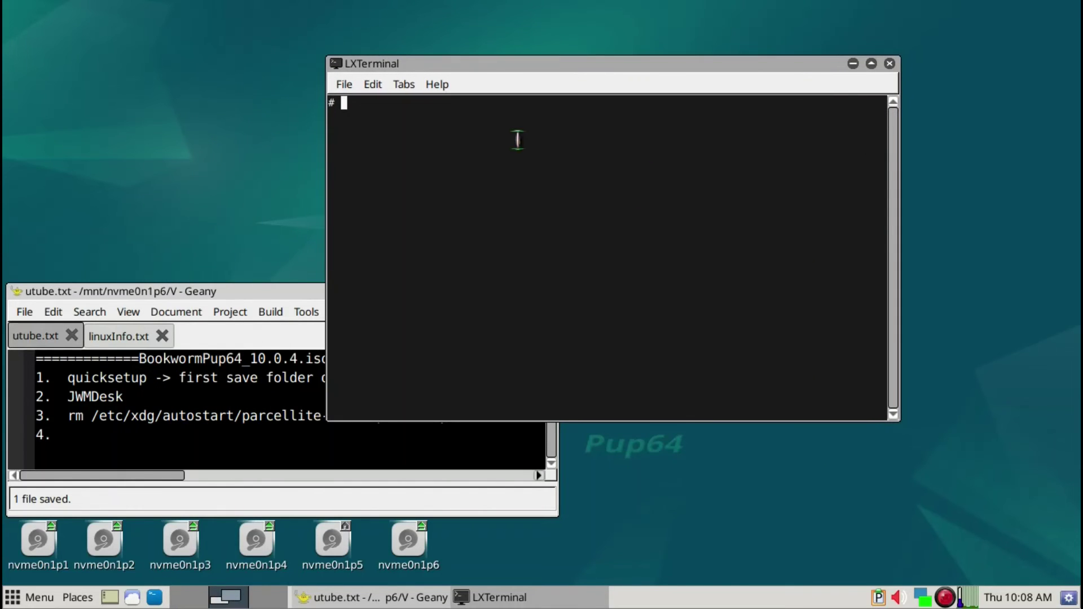
pyautogui.write('apt install -y ')
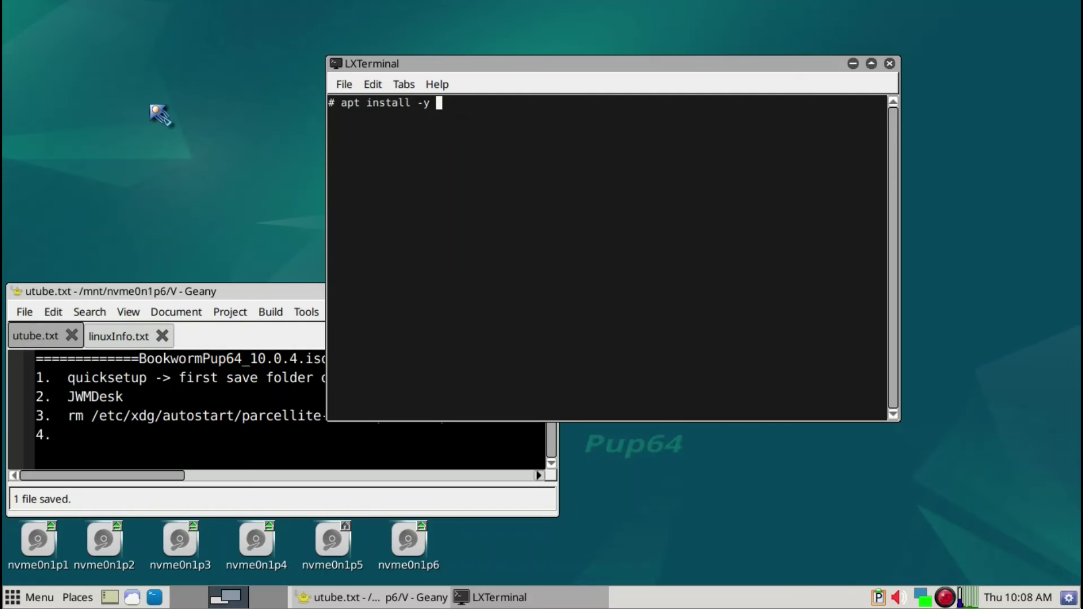
pyautogui.write('wmctrl exiv2')
pyautogui.write('neofetch')
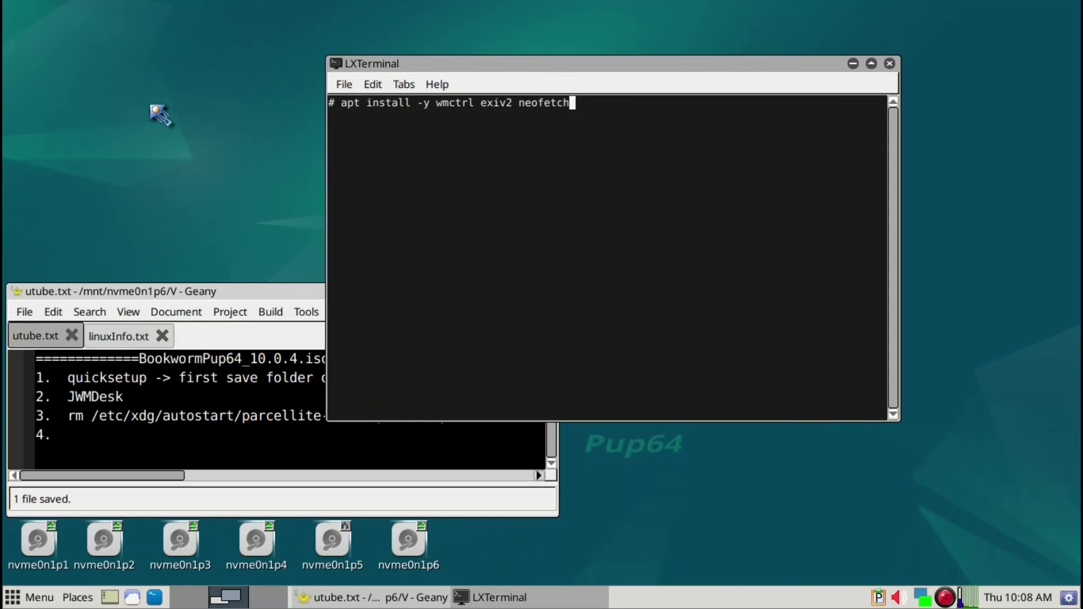
pyautogui.press('BackSpace')
pyautogui.press('BackSpace')
pyautogui.write('ch xterm')
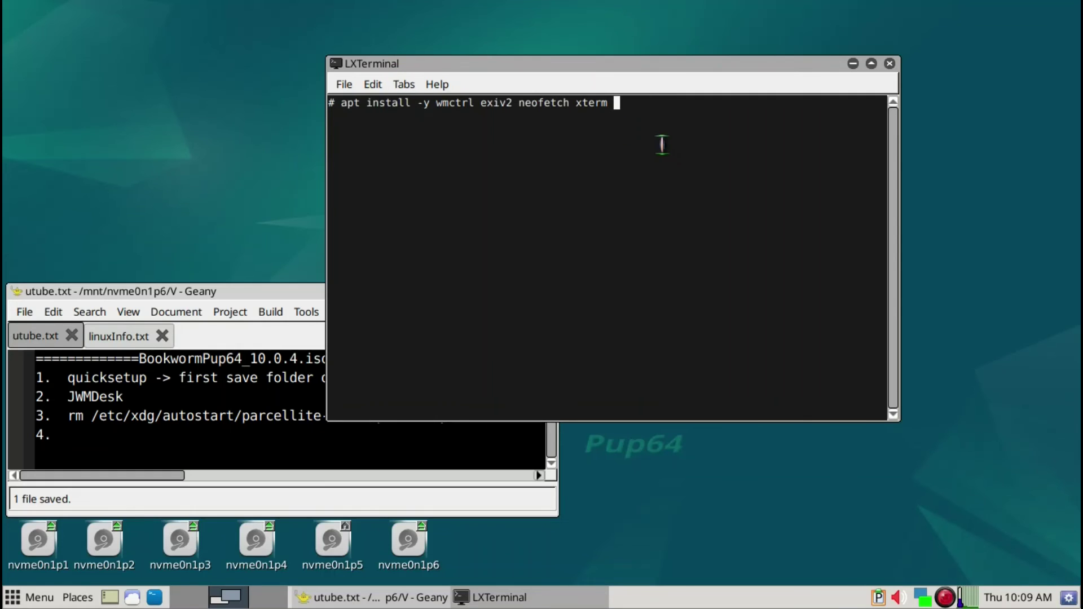
pyautogui.moveTo(632, 69); pyautogui.dragTo(569, 76)
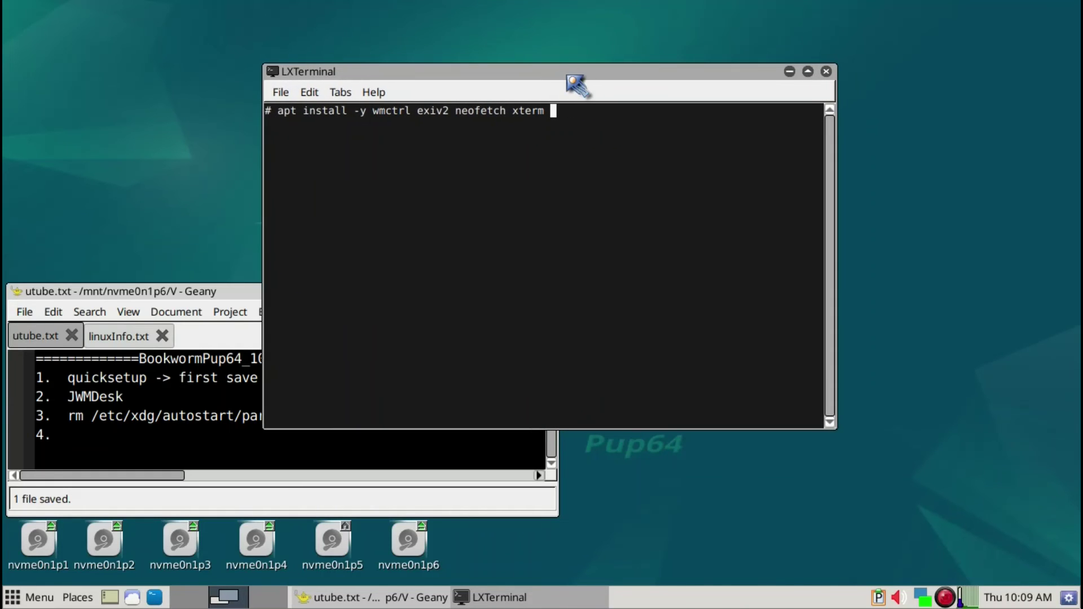
pyautogui.write('gimp')
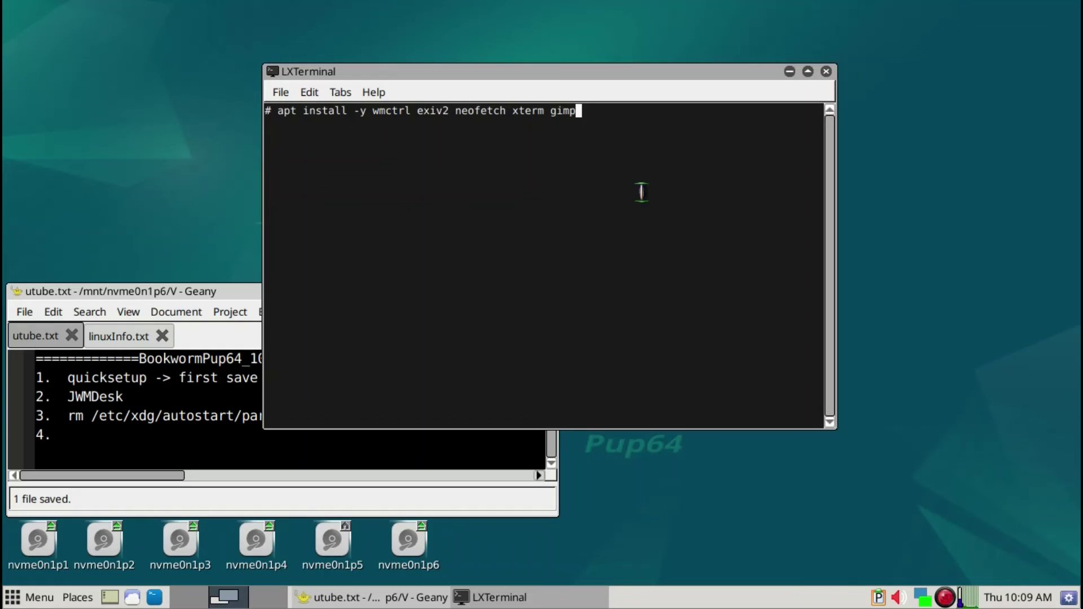
pyautogui.rightClick(950, 109)
pyautogui.moveTo(986, 313)
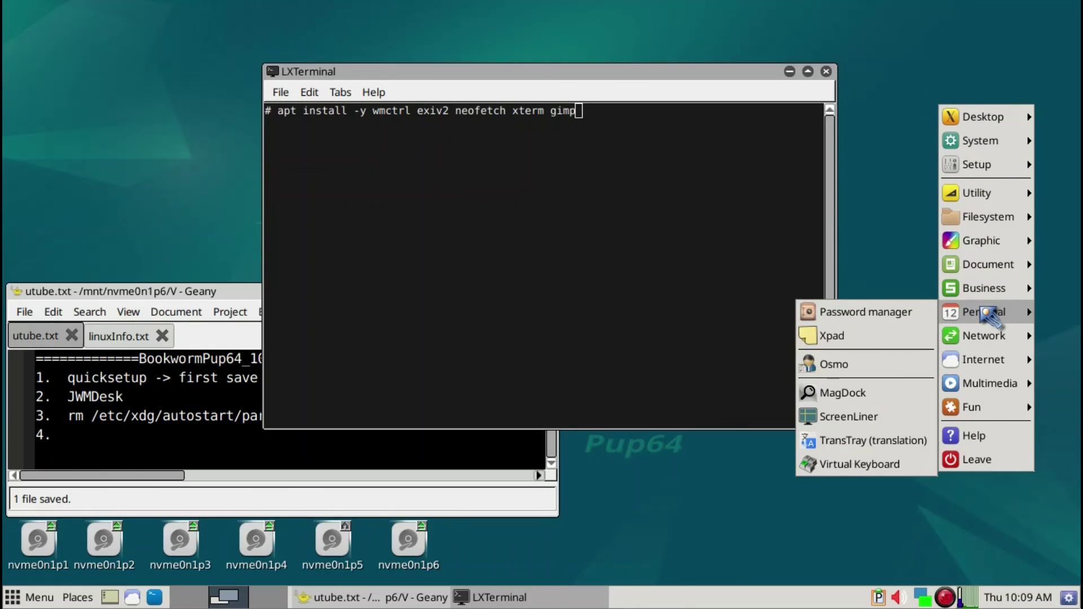
pyautogui.moveTo(971, 252)
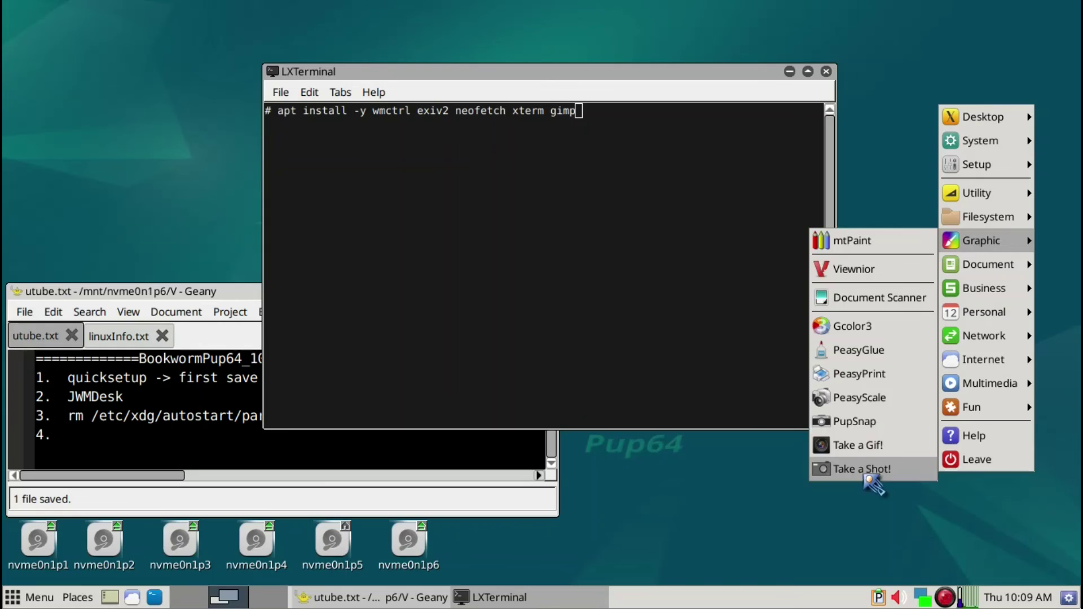
pyautogui.click(690, 316)
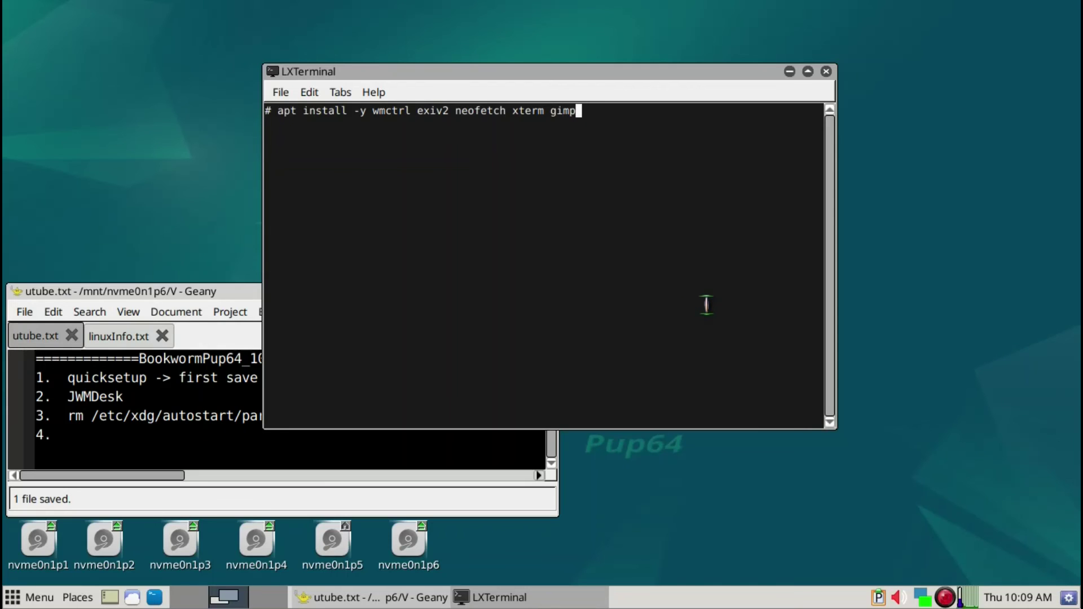
# Add gthumb and rofi to the package list of the apt install command
pyautogui.write('gthumb')
pyautogui.write('rofi')
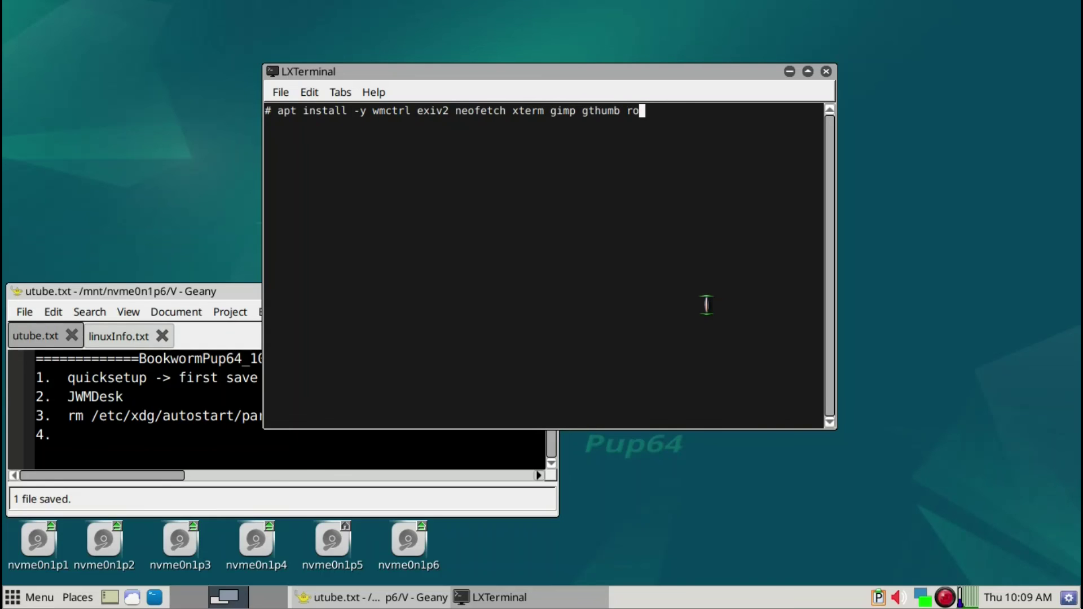